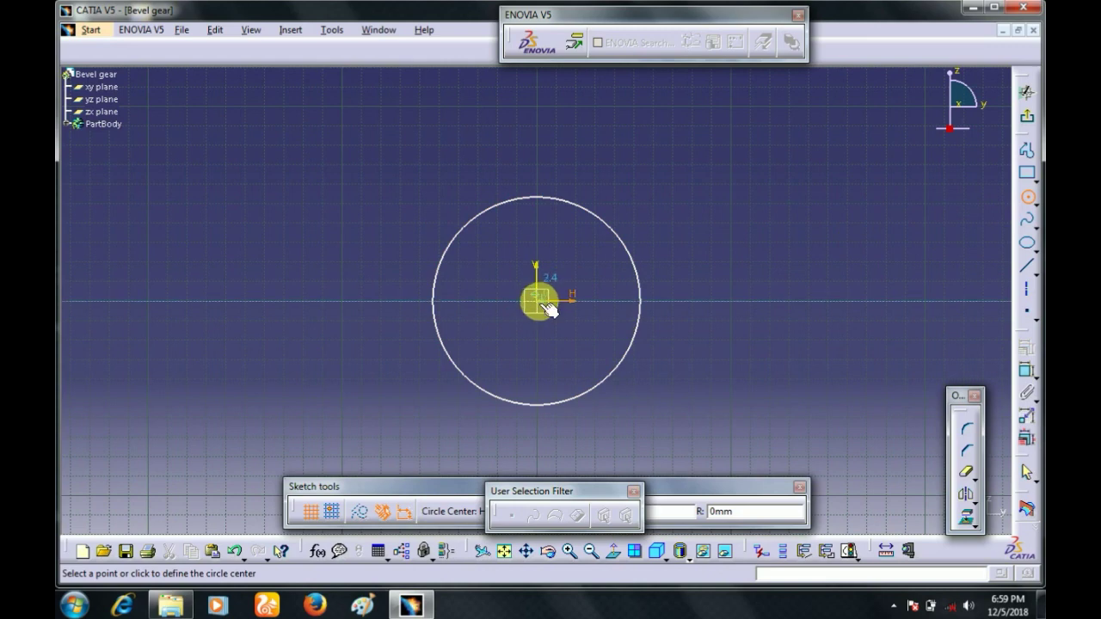
# Step: Draw a second circle centred on the origin inside the existing one and set its diameter to 100 mm
pyautogui.click(546, 308)
pyautogui.click(586, 350)
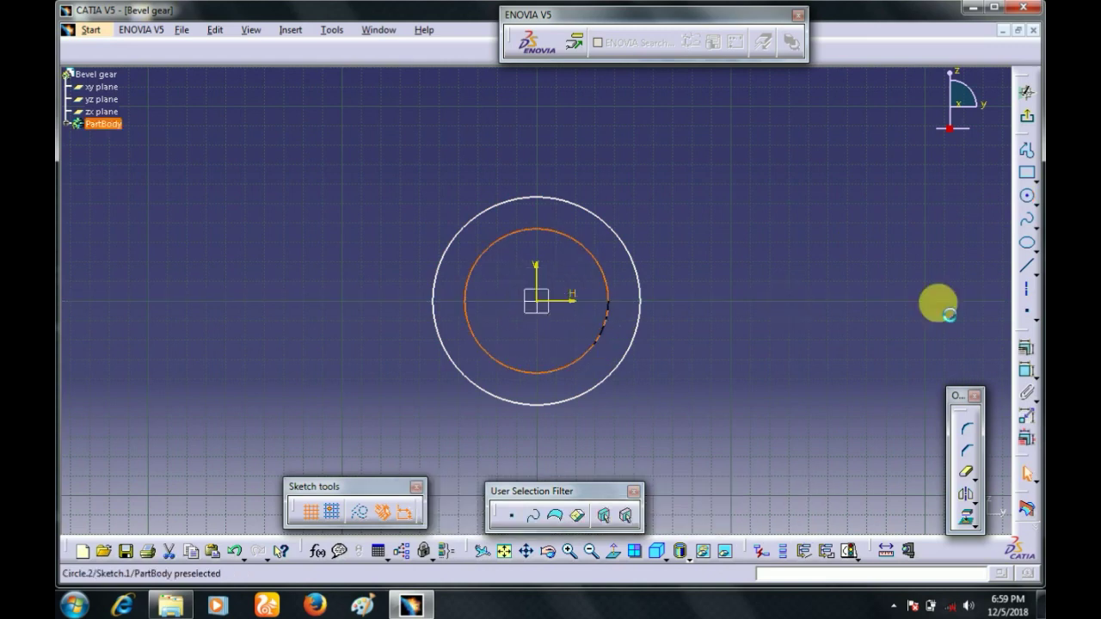
pyautogui.click(1027, 368)
pyautogui.click(758, 296)
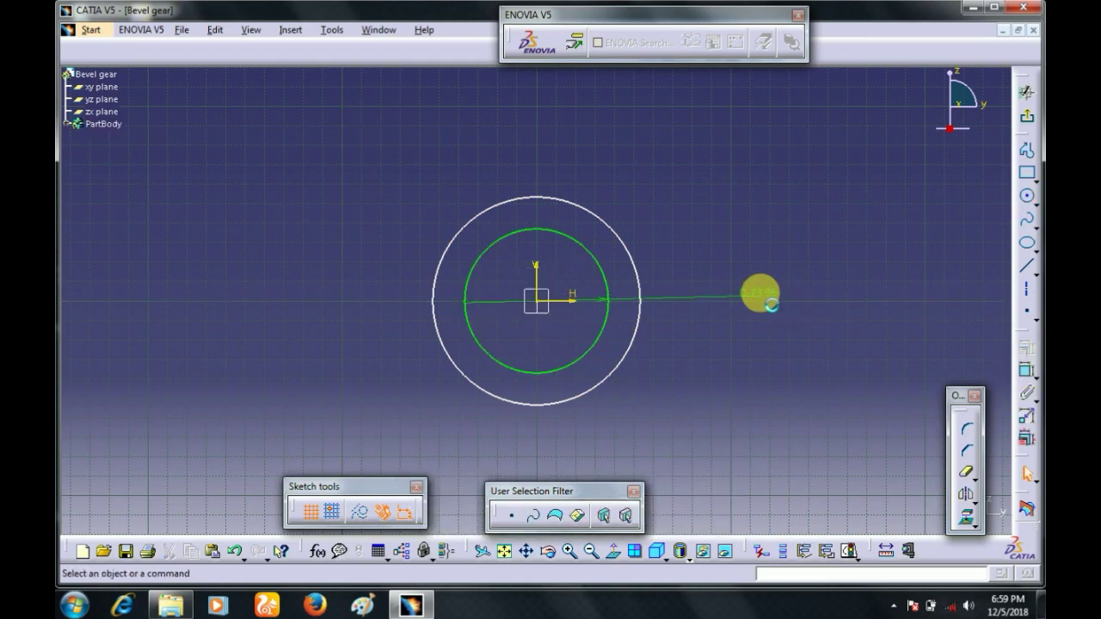
pyautogui.doubleClick(762, 292)
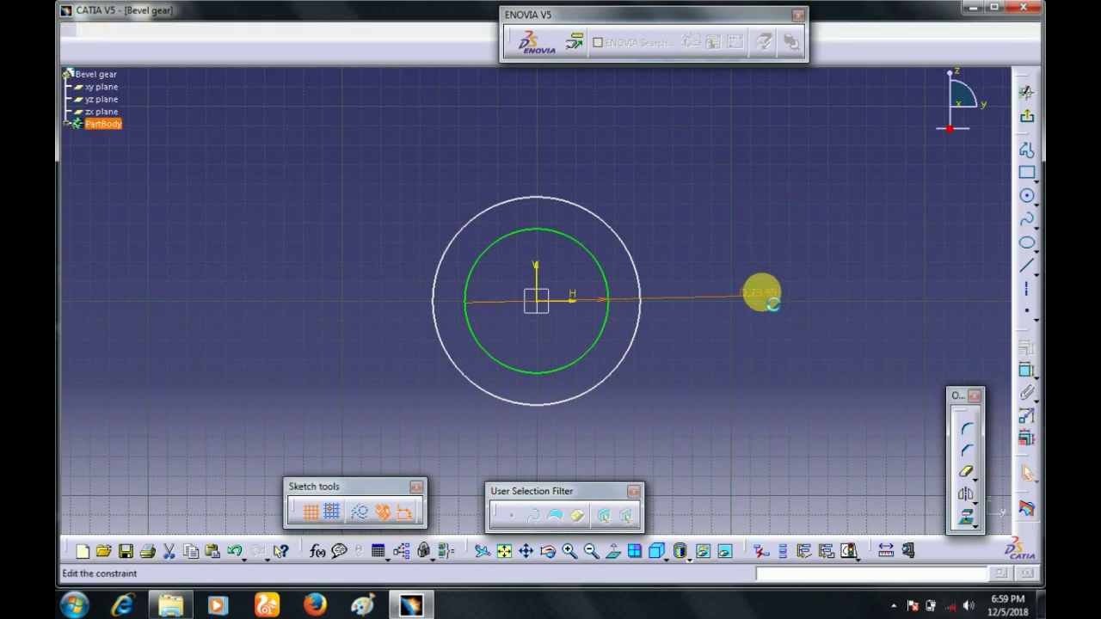
pyautogui.write('100mm')
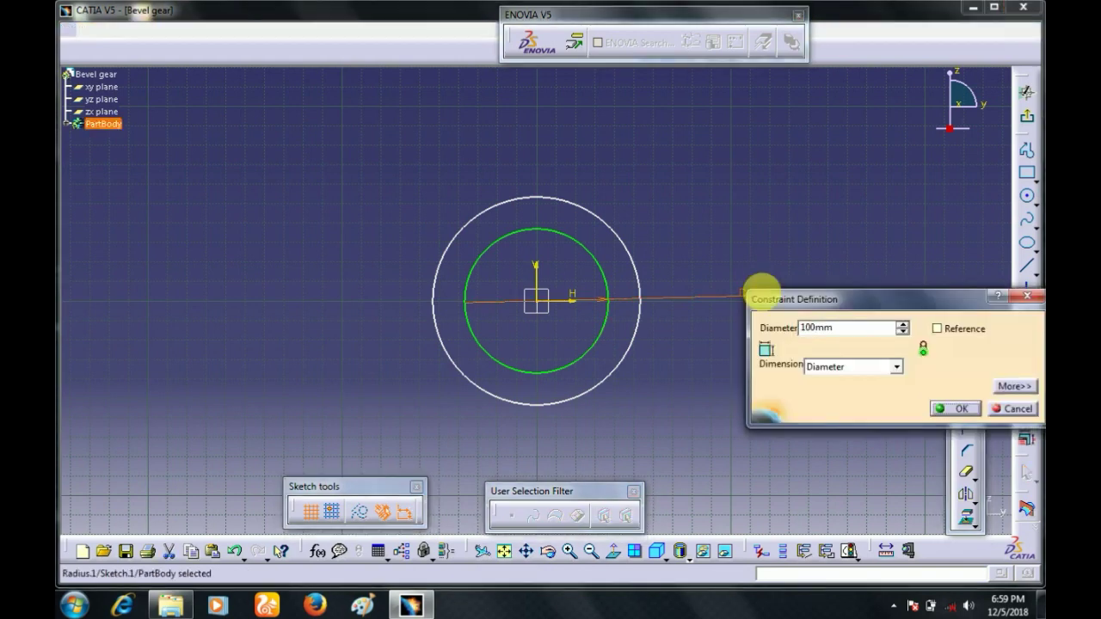
pyautogui.press('Return')
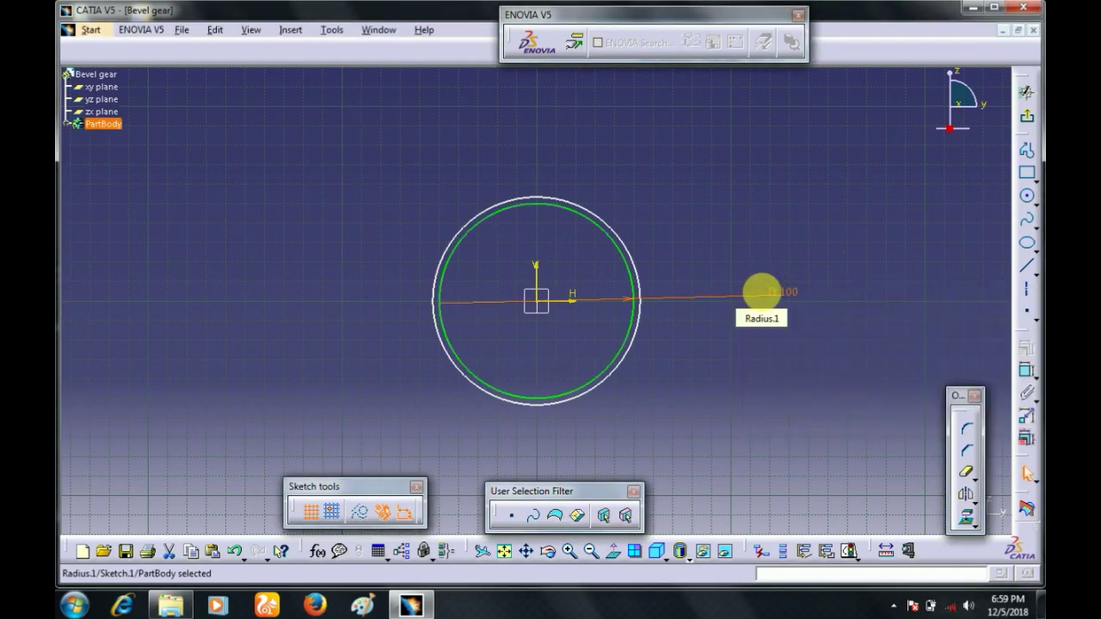
# Step: Dimension the outer circle and set its diameter to 120 mm
pyautogui.click(621, 236)
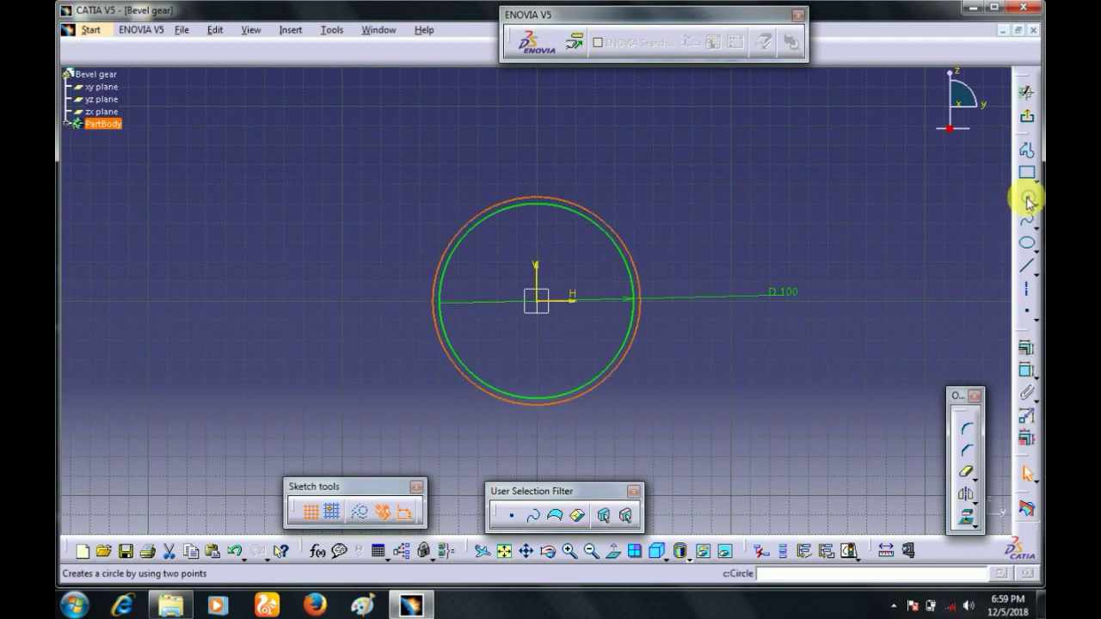
pyautogui.click(1025, 370)
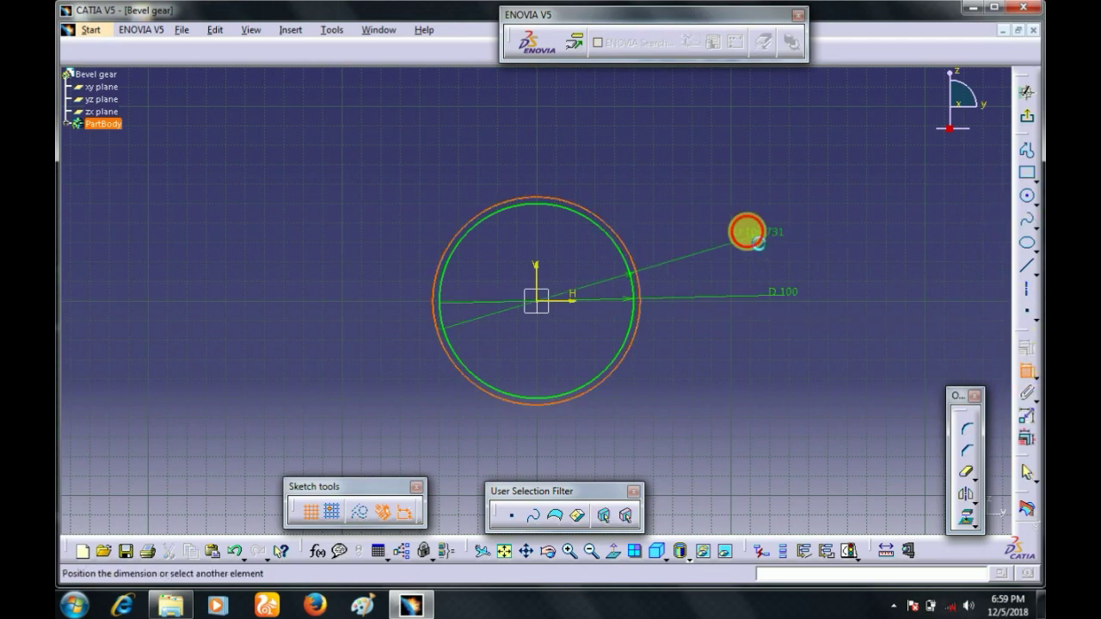
pyautogui.click(764, 240)
pyautogui.doubleClick(754, 230)
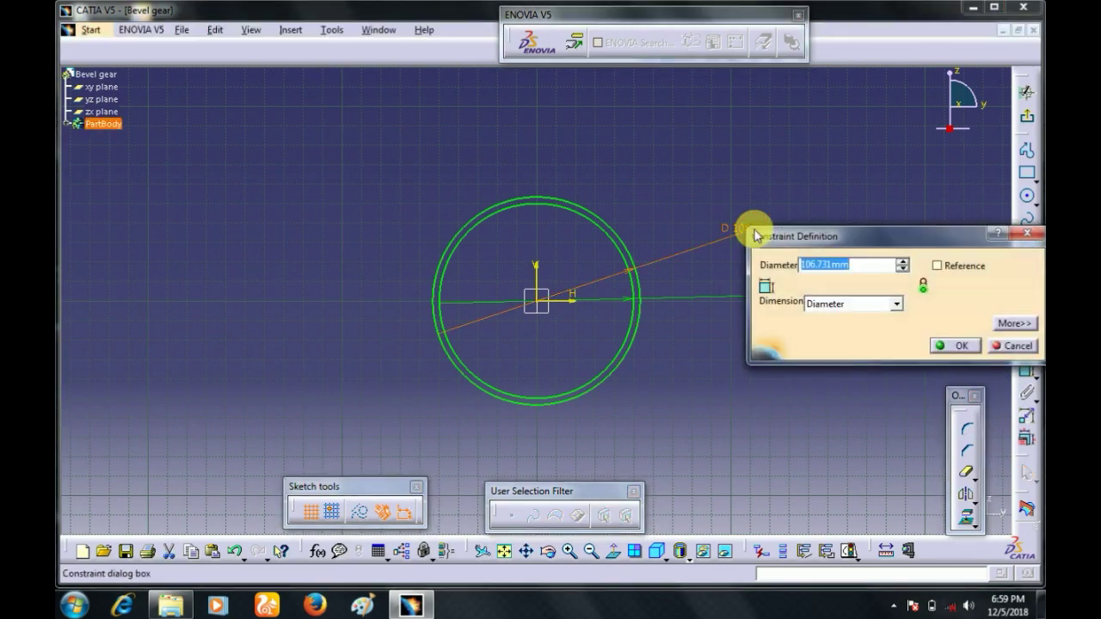
pyautogui.write('120')
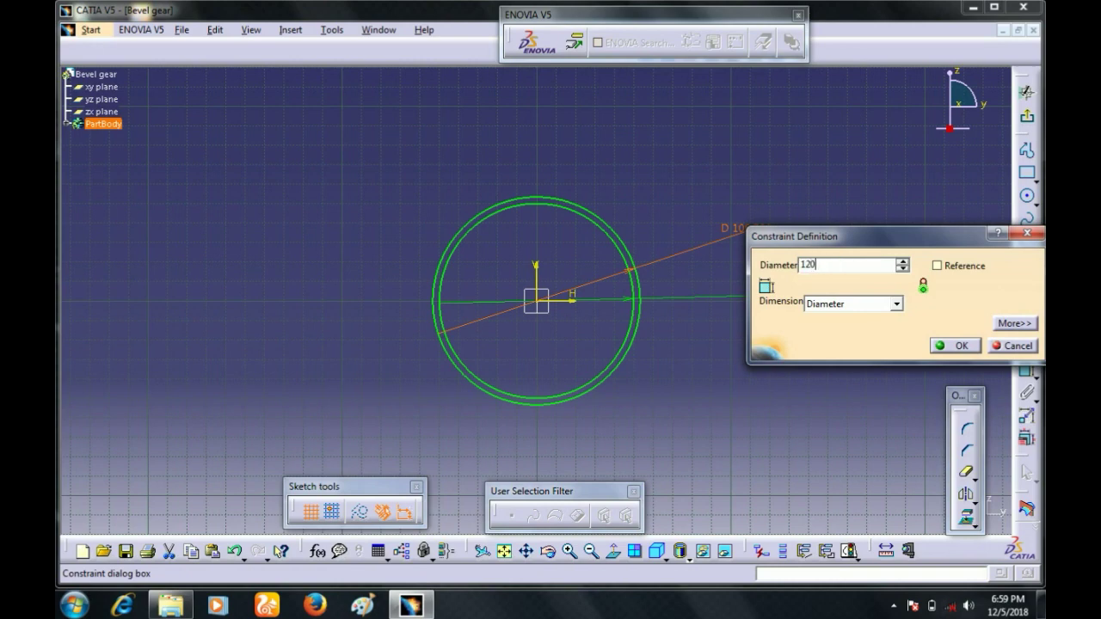
pyautogui.press('Return')
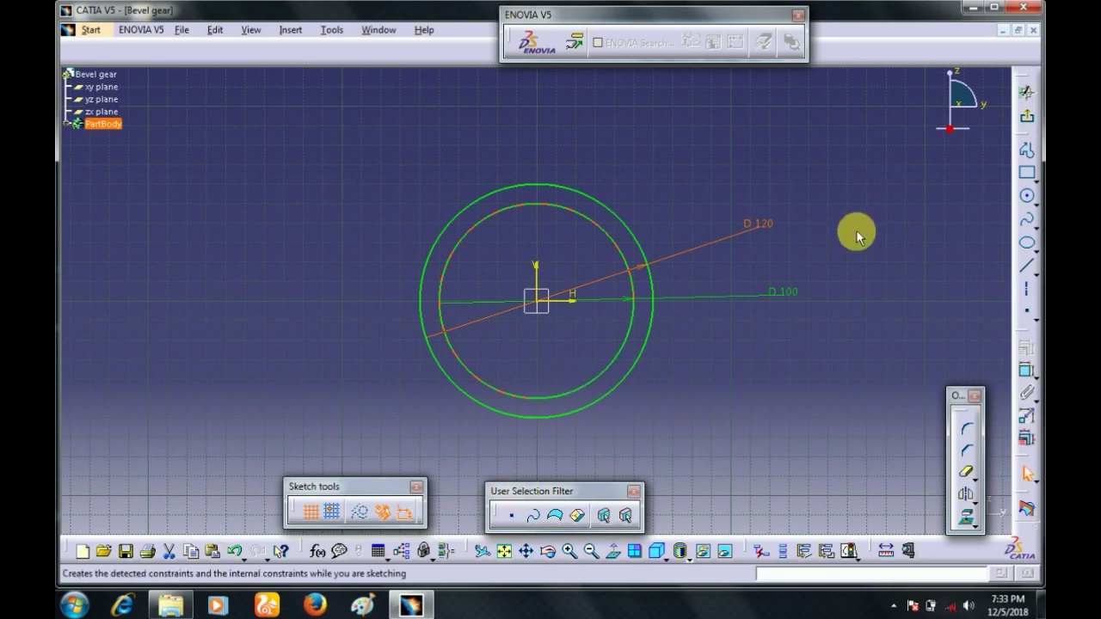
# Step: Sketch a narrow ellipse centred on the origin with a vertical major radius of about 74 mm and a minor radius of about 8 mm
pyautogui.click(1029, 246)
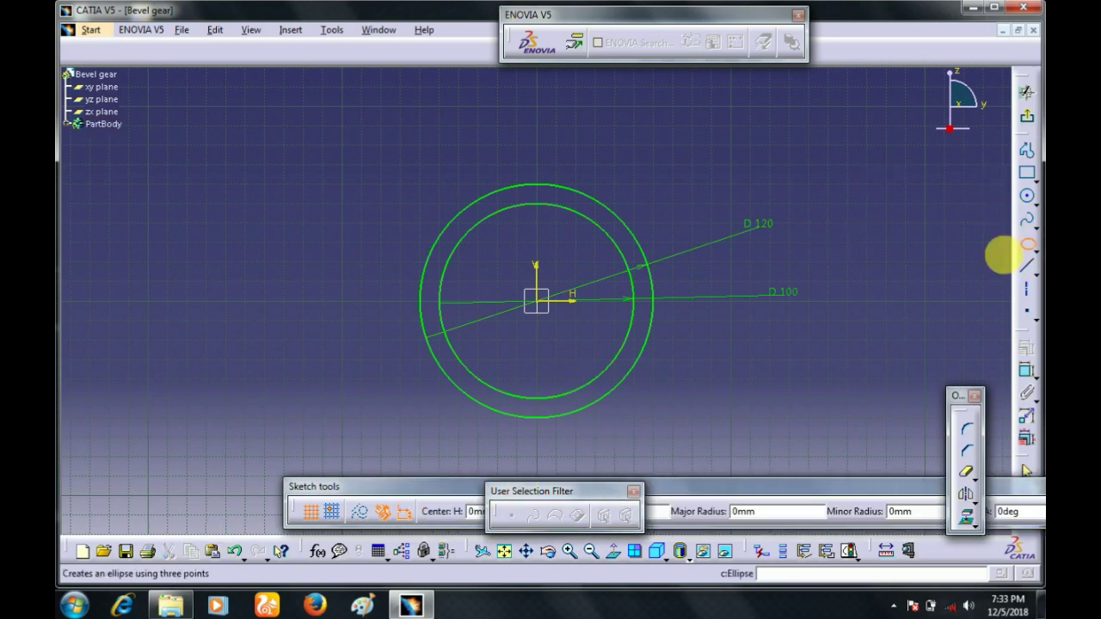
pyautogui.click(542, 306)
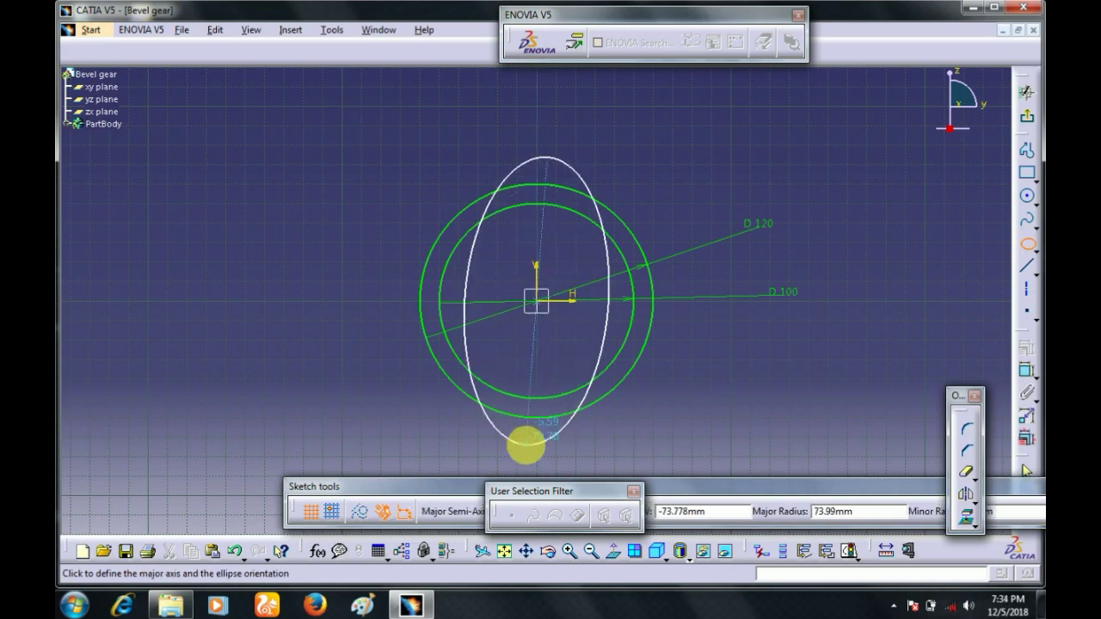
pyautogui.click(538, 444)
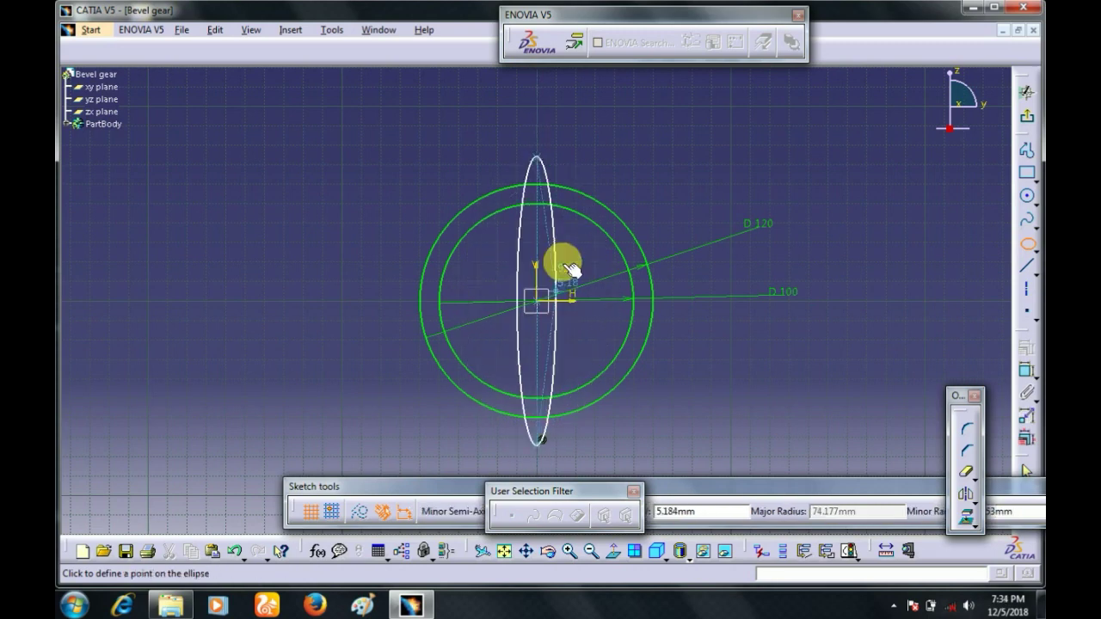
pyautogui.click(551, 268)
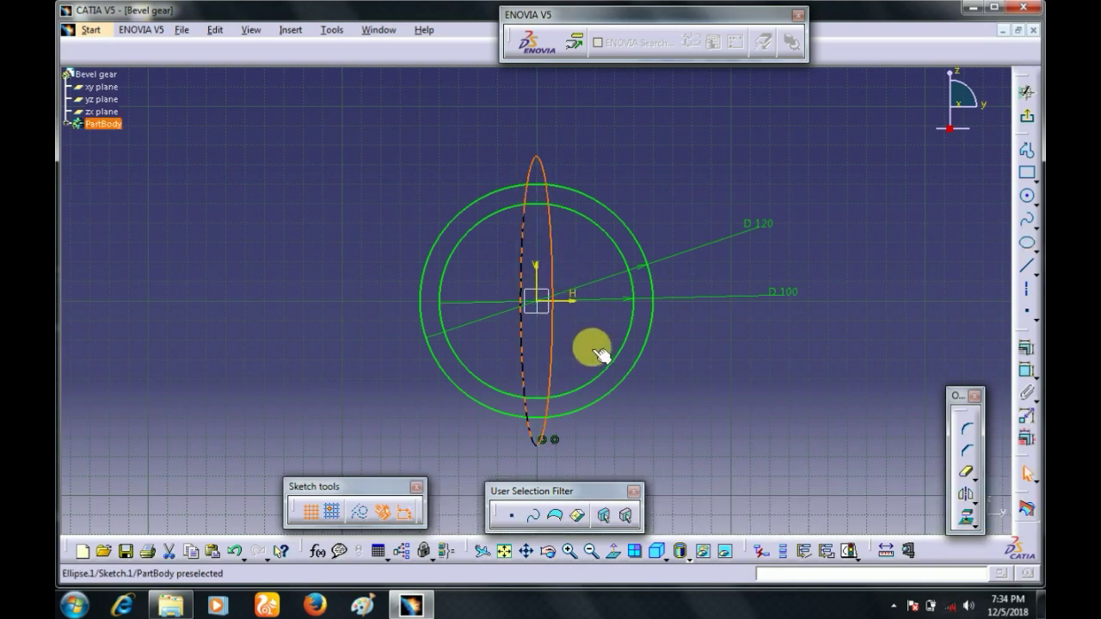
pyautogui.doubleClick(551, 293)
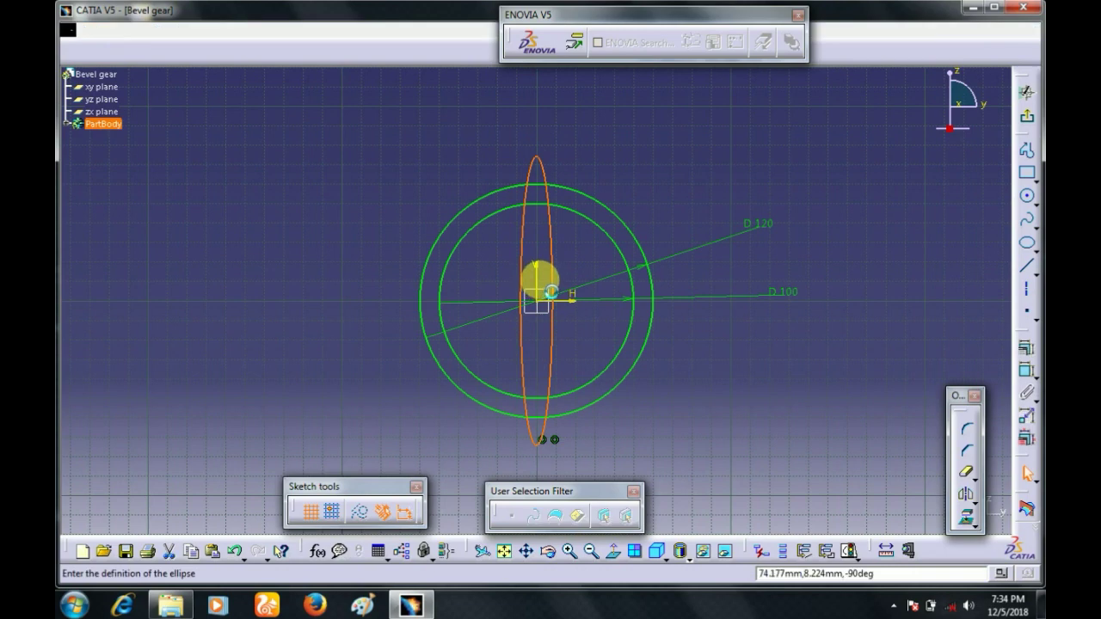
pyautogui.click(985, 300)
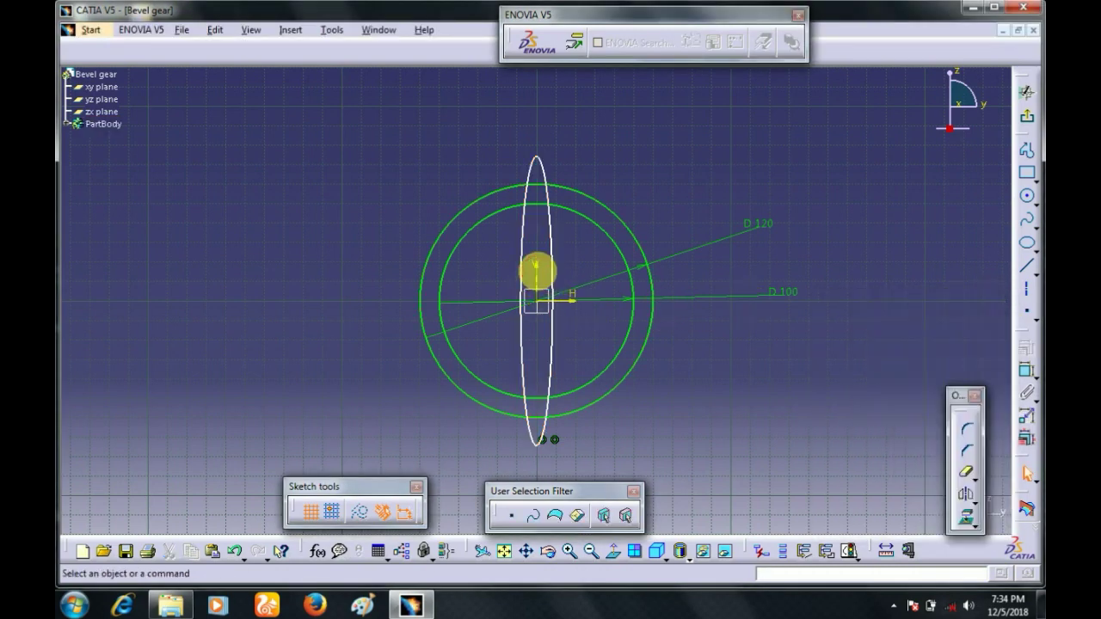
# Step: Dimension the offset between the vertical axis and the ellipse's side and set it to 10 mm
pyautogui.click(539, 272)
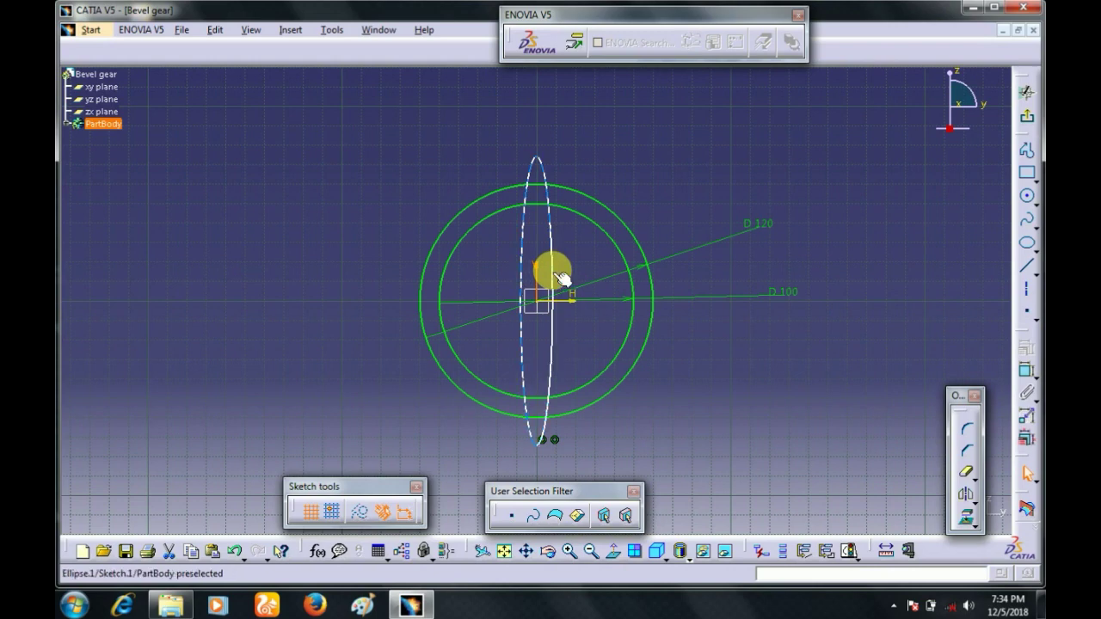
pyautogui.keyDown('ctrl'); pyautogui.click(551, 269); pyautogui.keyUp('ctrl')
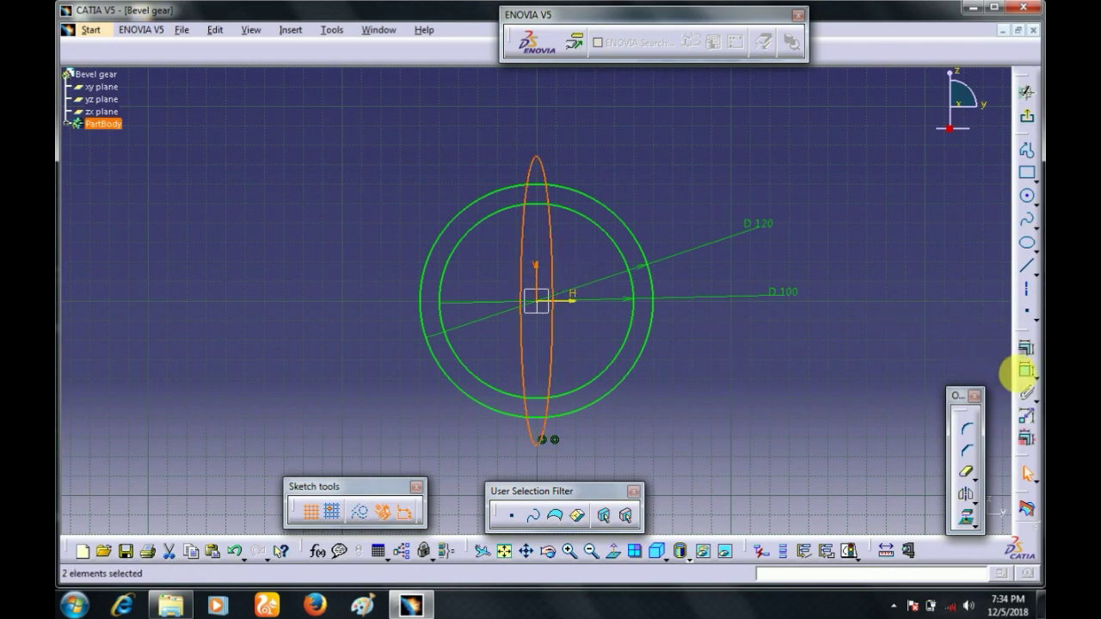
pyautogui.click(1025, 370)
pyautogui.click(574, 136)
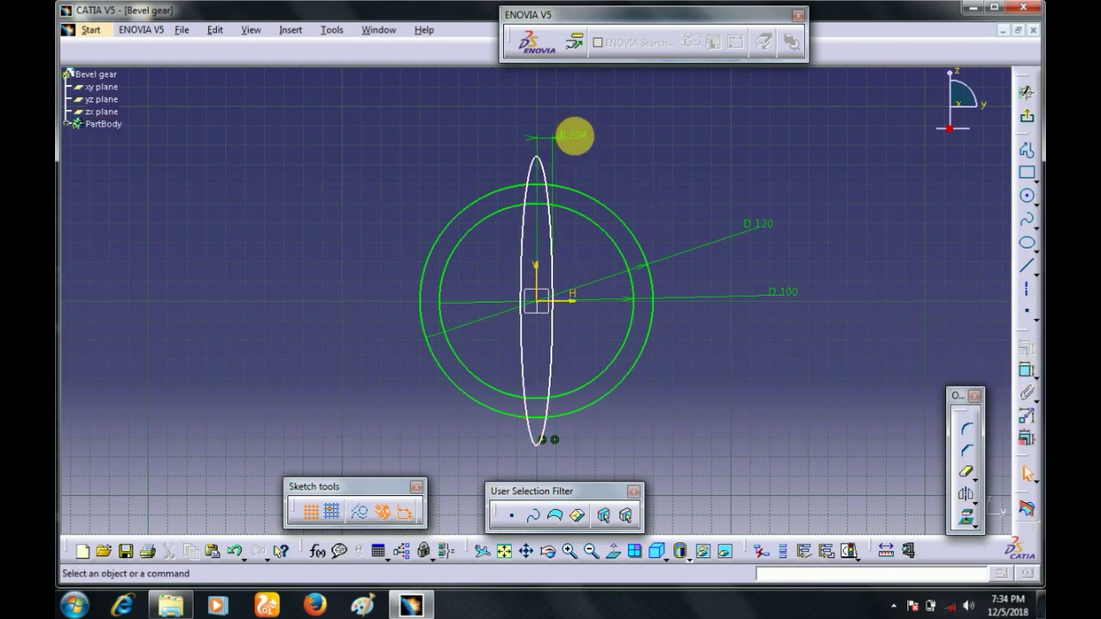
pyautogui.doubleClick(574, 136)
pyautogui.write('1')
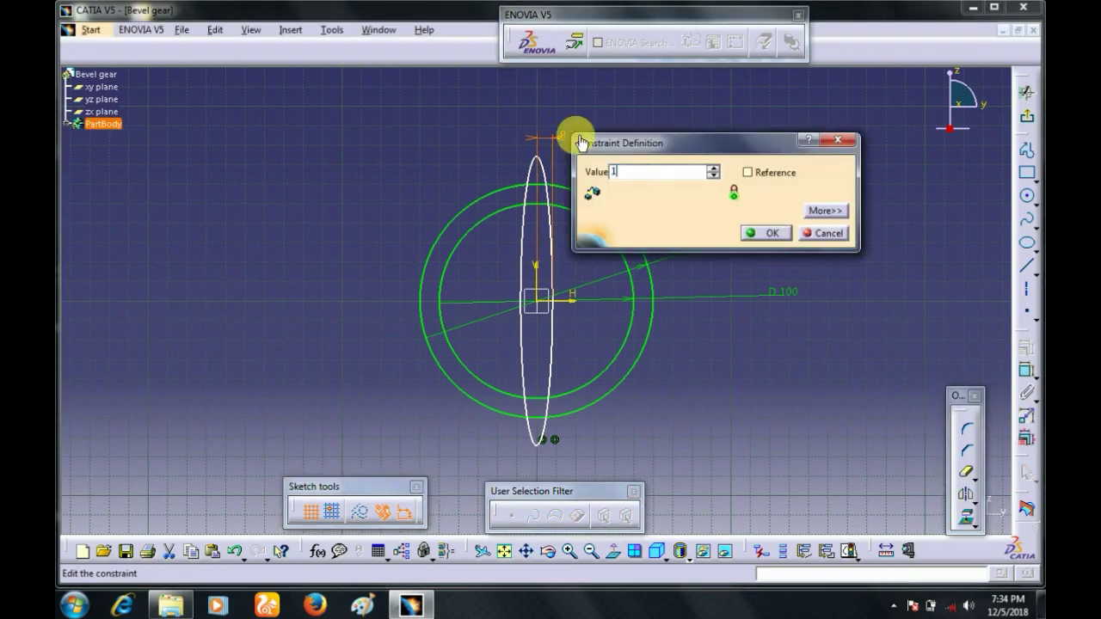
pyautogui.write('0')
pyautogui.press('Return')
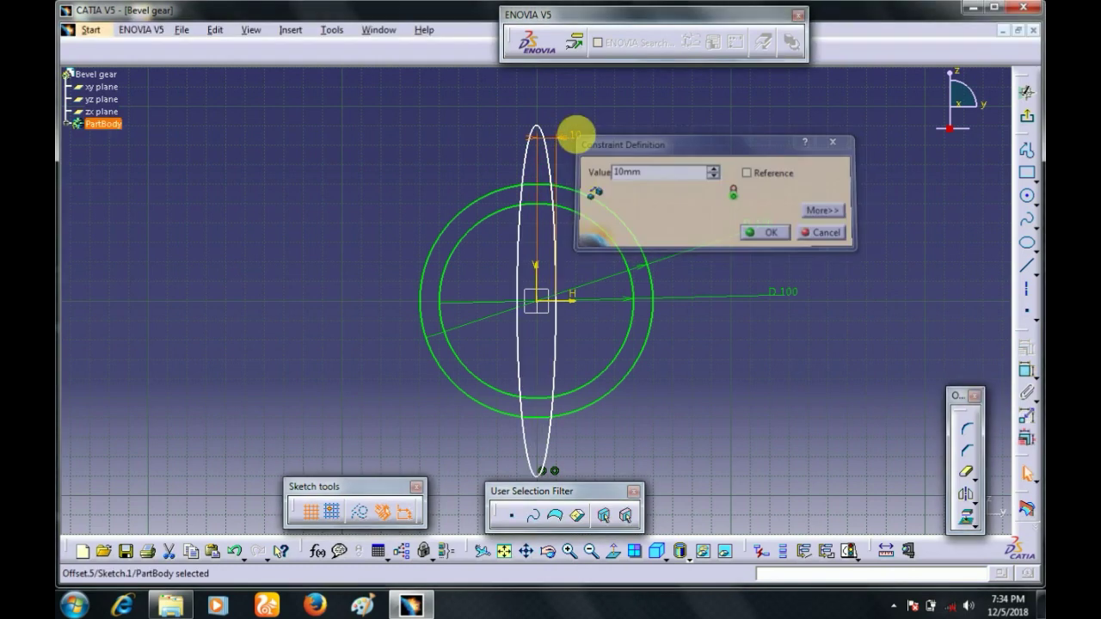
pyautogui.press('Return')
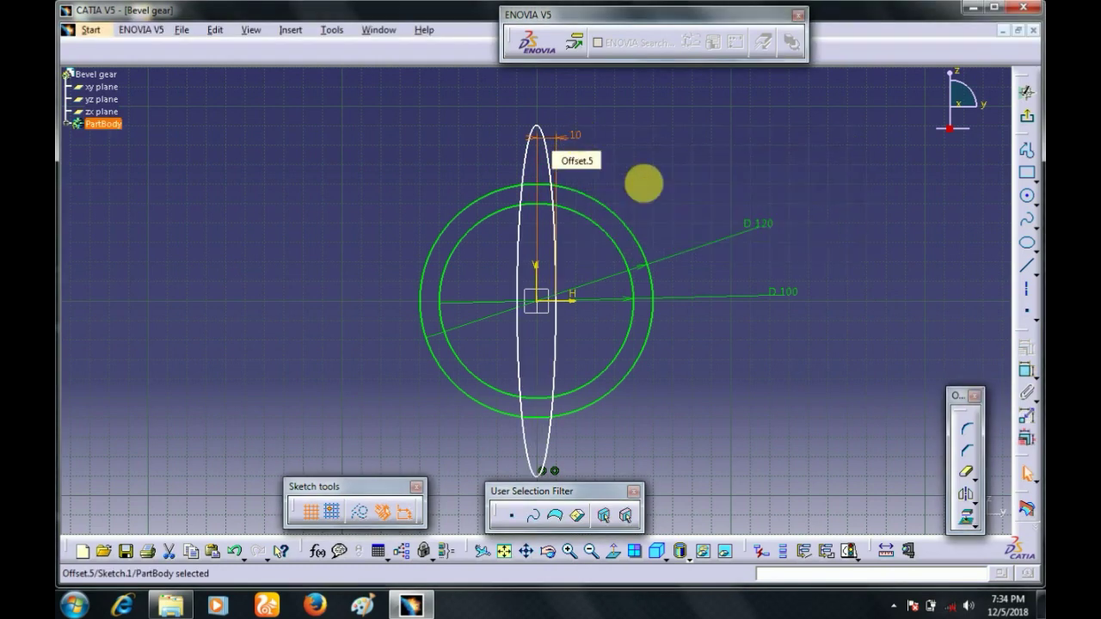
pyautogui.click(696, 159)
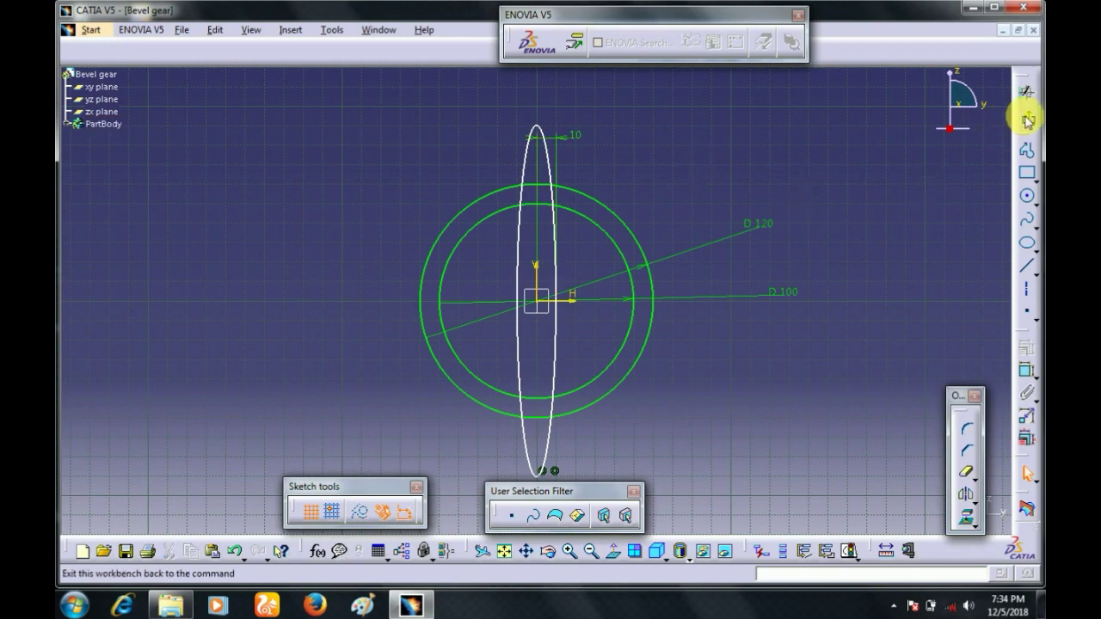
# Step: Reopen the sketch with both circles and the ellipse, and Quick Trim the ellipse's two sides inside the 100 mm circle
pyautogui.click(1026, 120)
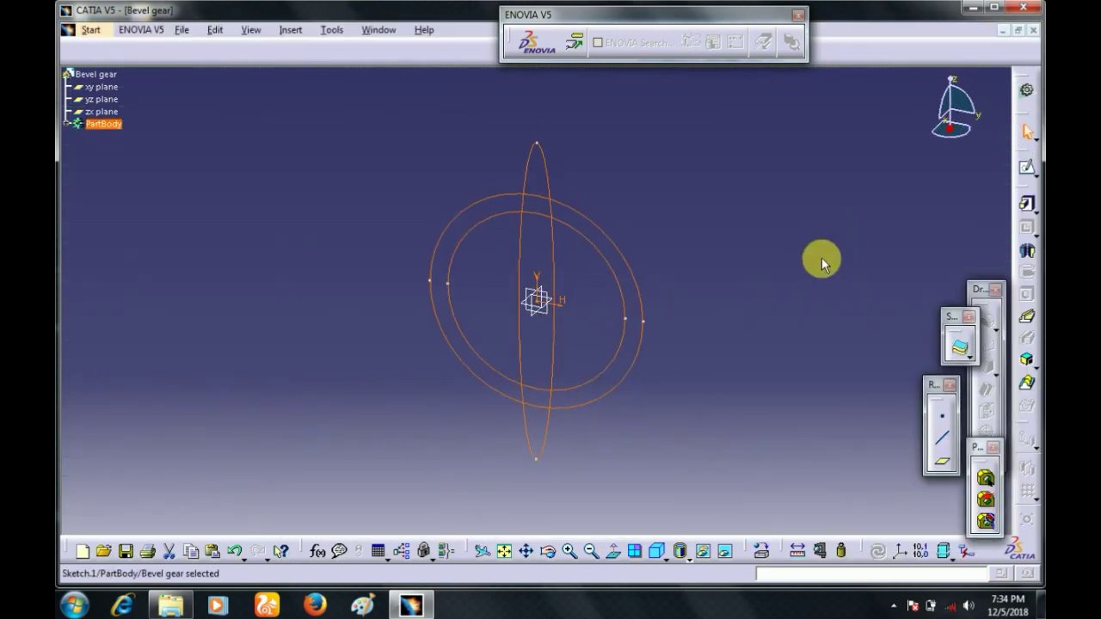
pyautogui.click(1027, 169)
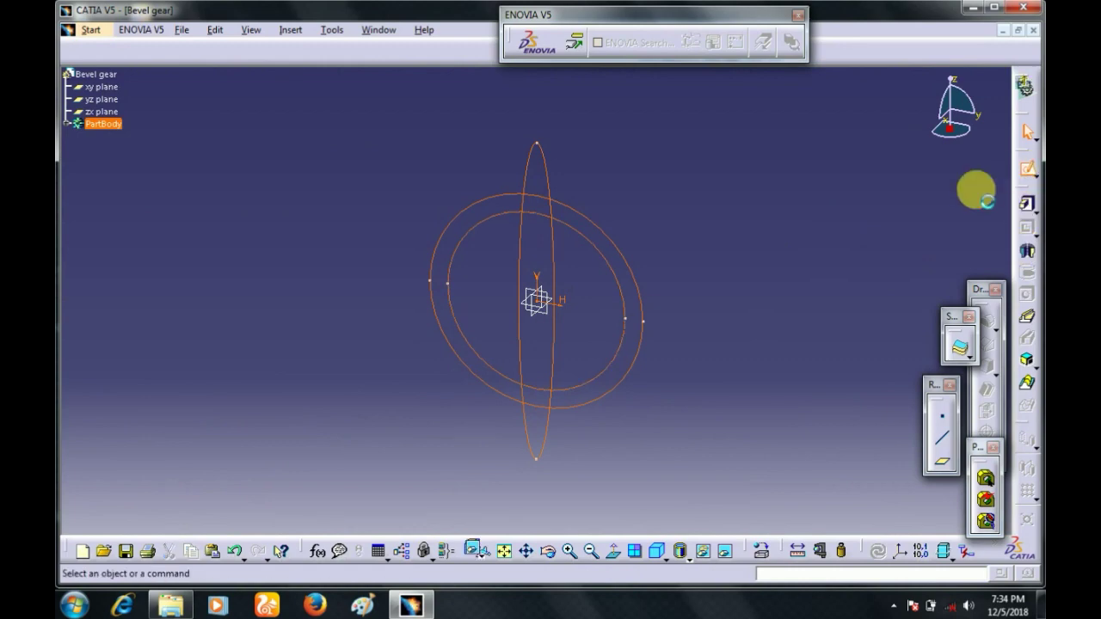
pyautogui.click(959, 470)
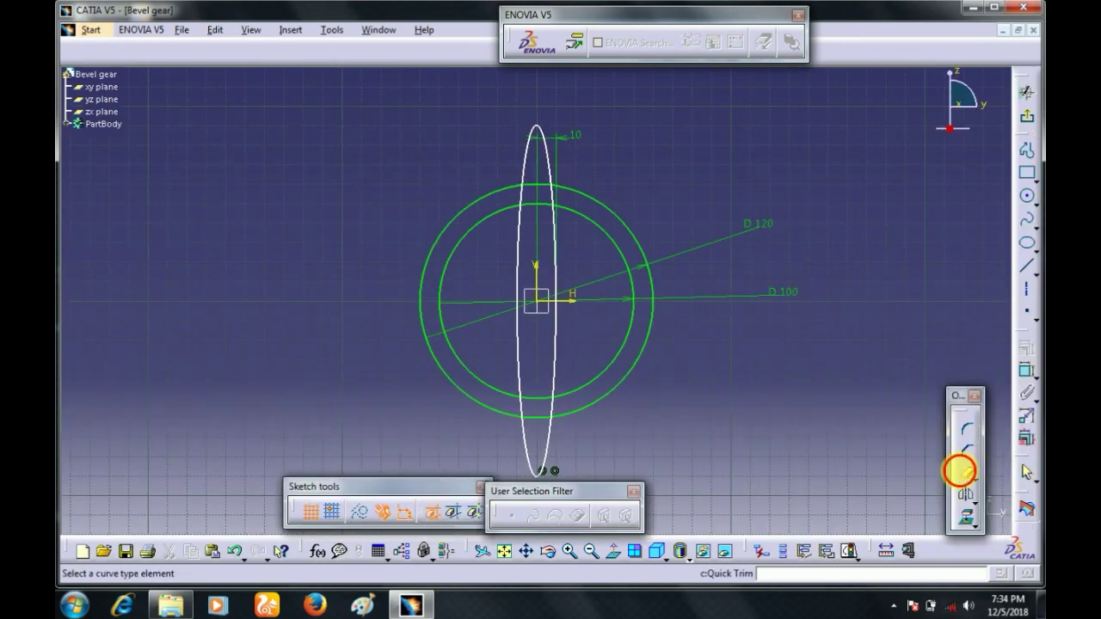
pyautogui.click(557, 270)
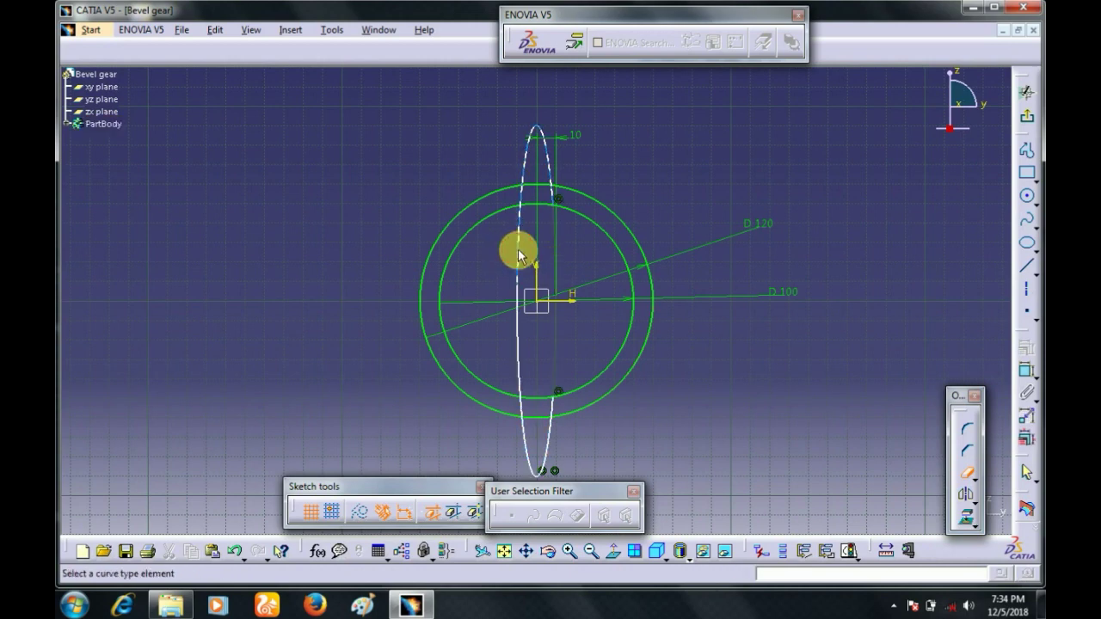
pyautogui.click(518, 250)
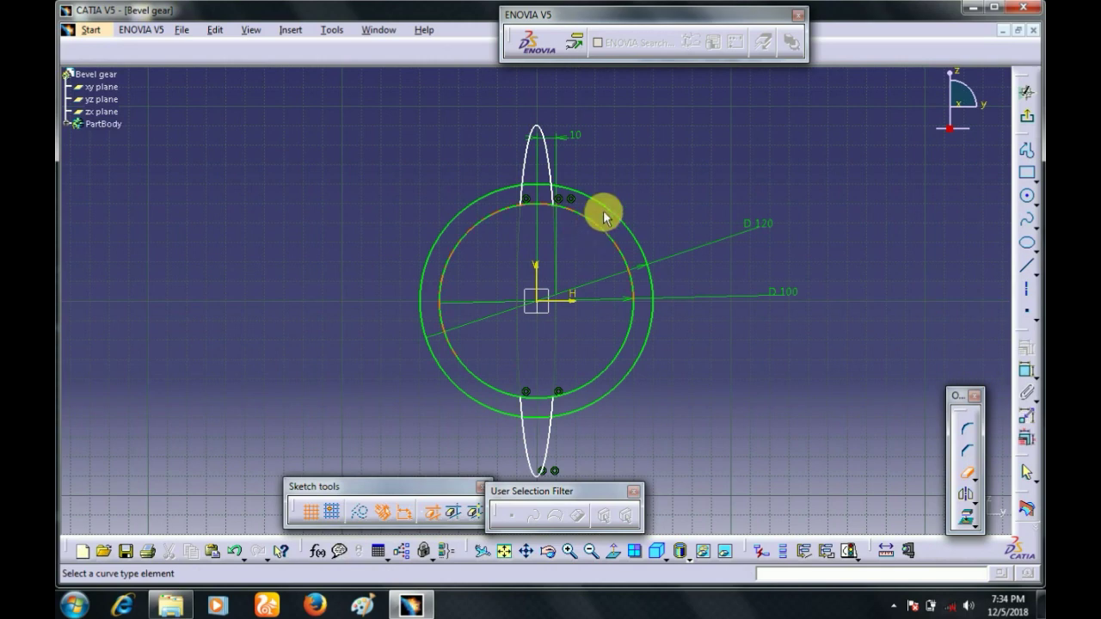
# Step: Trim the excess circle and ellipse segments to leave one tooth on top of the 100 mm circle, and exit the sketch
pyautogui.click(592, 196)
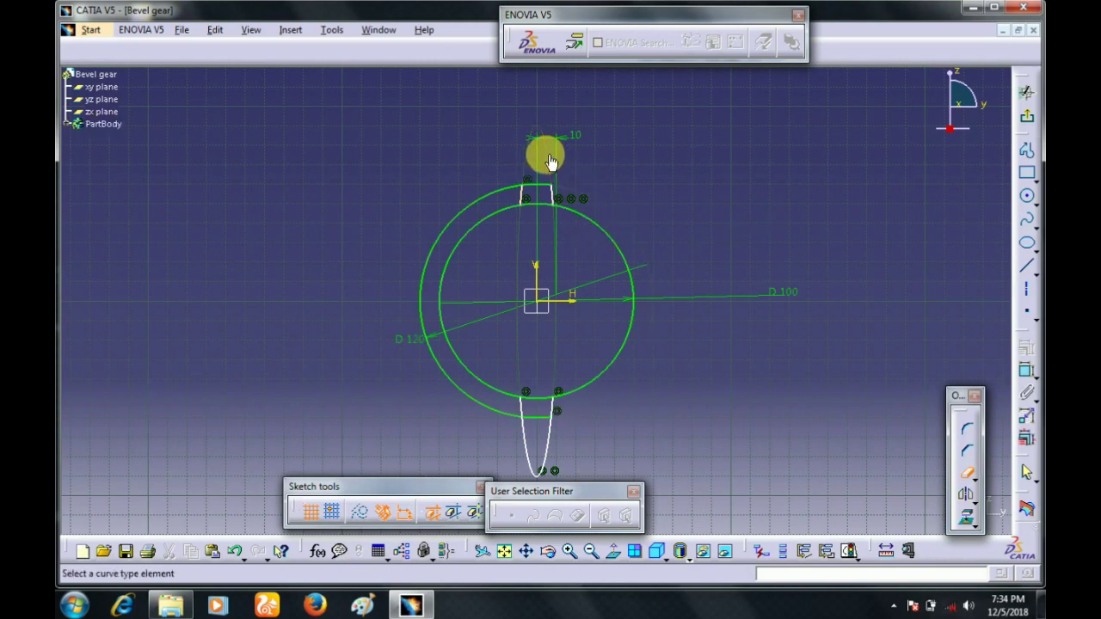
pyautogui.click(499, 188)
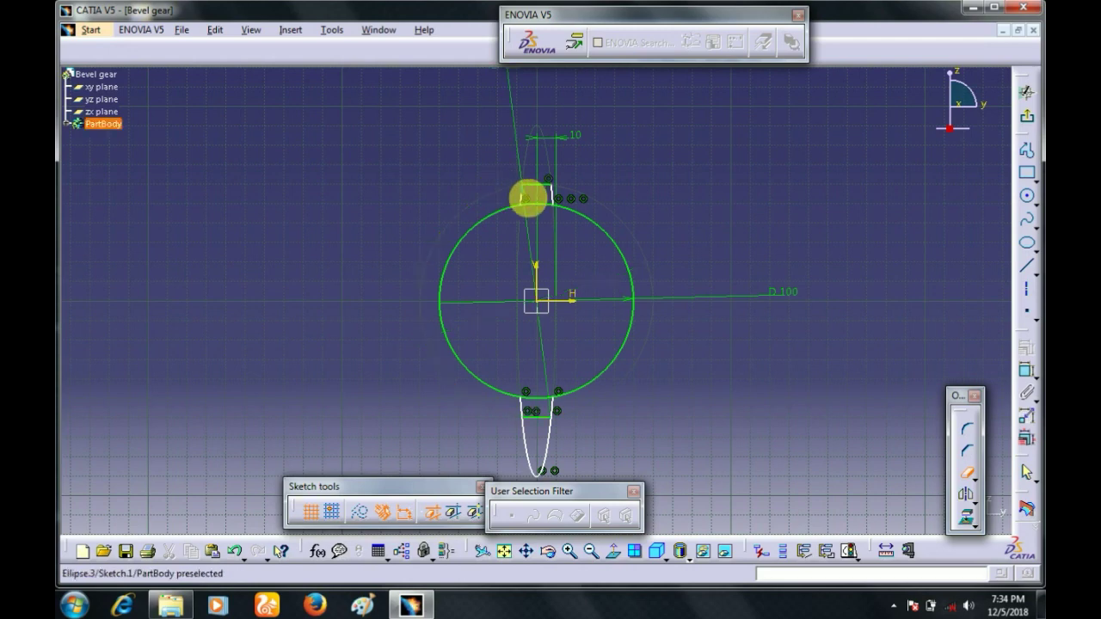
pyautogui.click(540, 209)
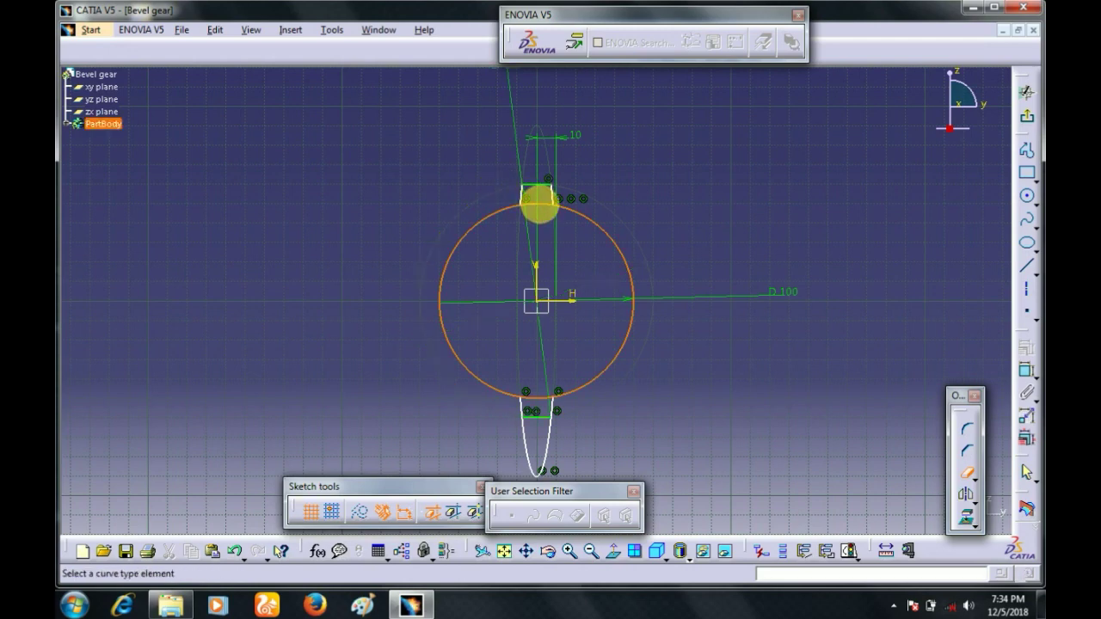
pyautogui.click(539, 203)
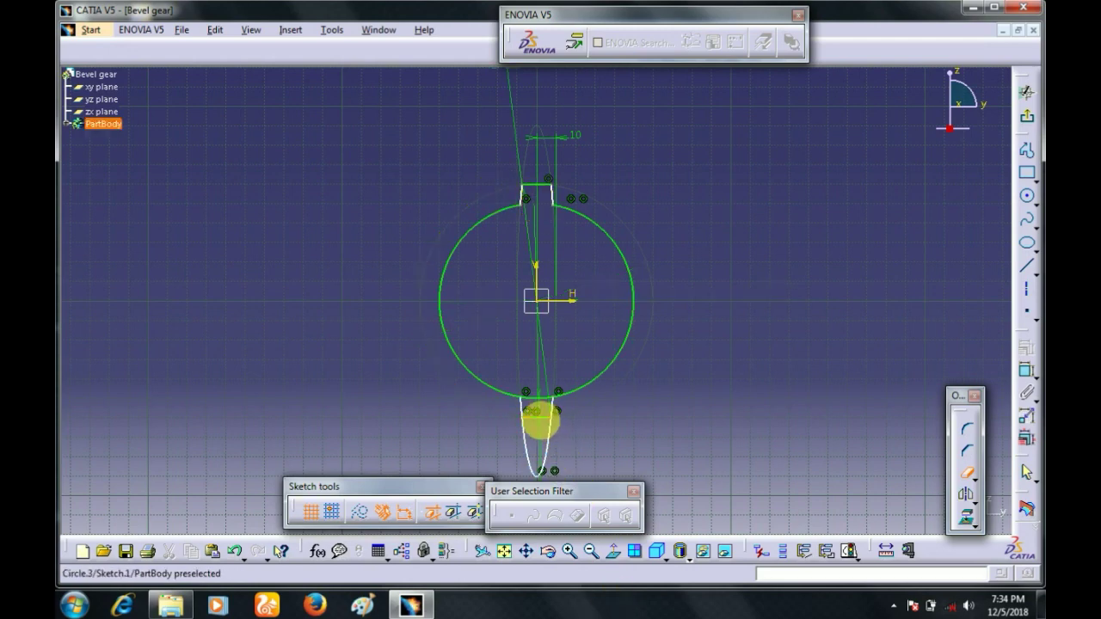
pyautogui.click(540, 420)
pyautogui.click(552, 439)
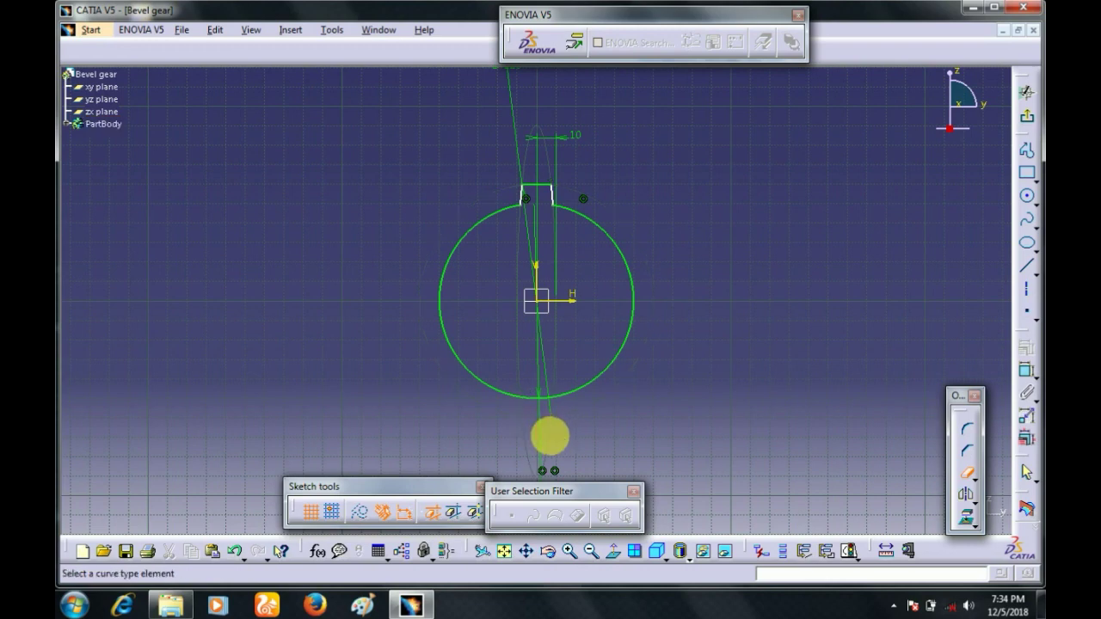
pyautogui.click(966, 457)
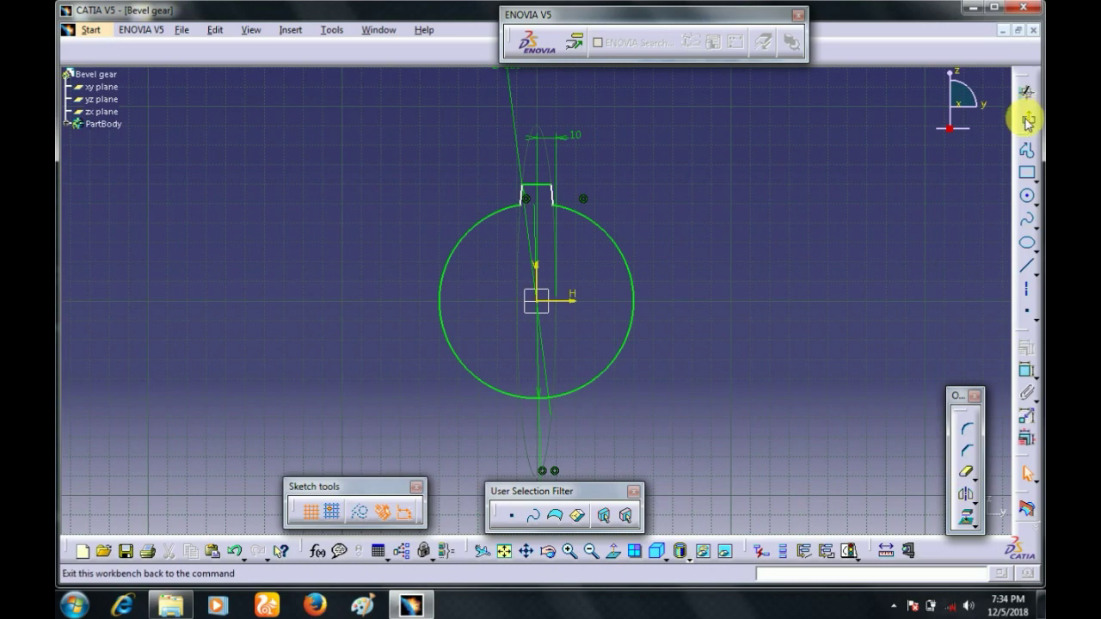
pyautogui.click(1026, 121)
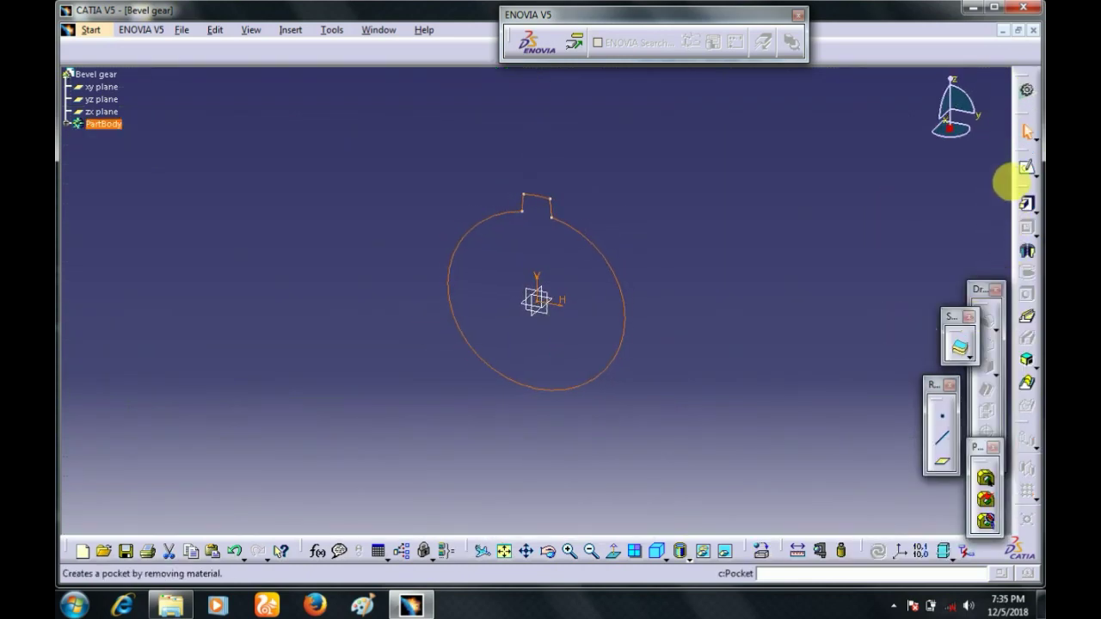
# Step: Switch to the Generative Shape Design workbench
pyautogui.click(841, 246)
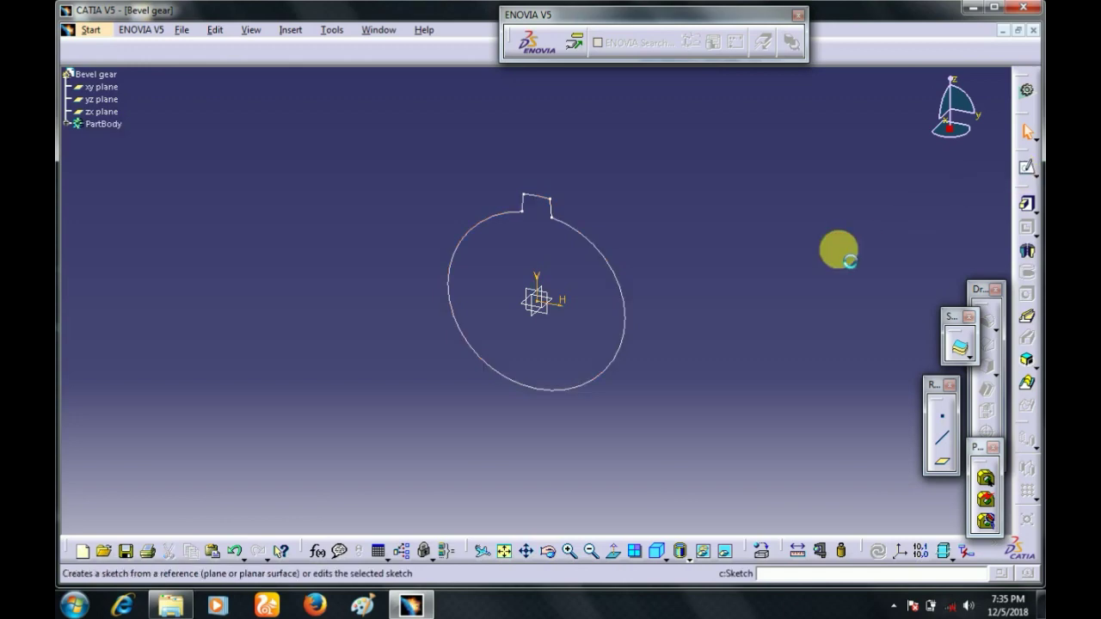
pyautogui.click(94, 34)
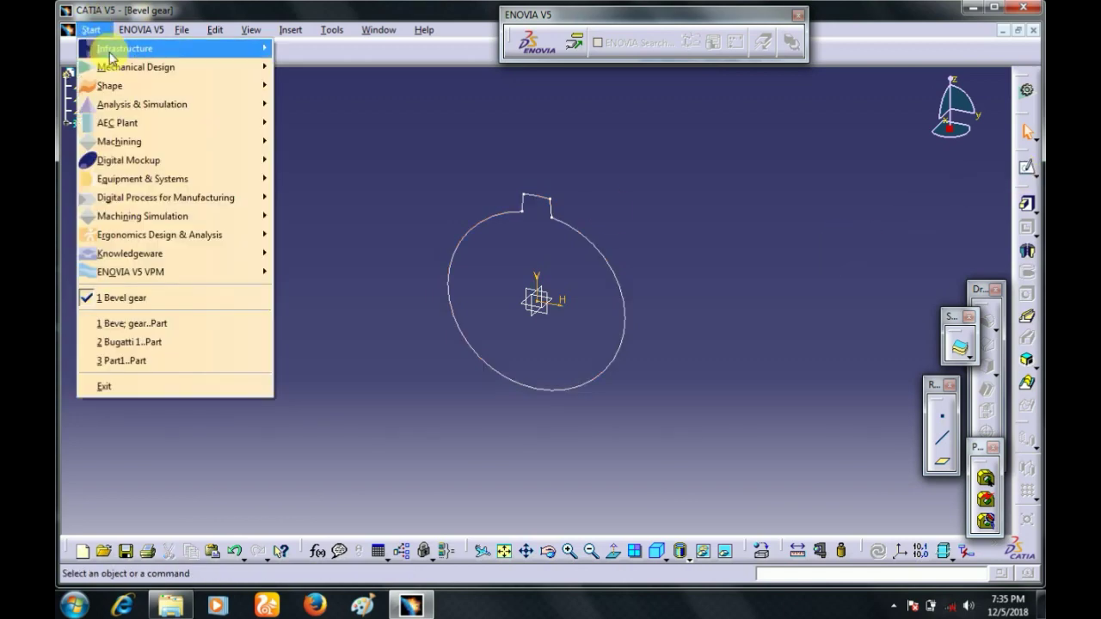
pyautogui.moveTo(265, 91)
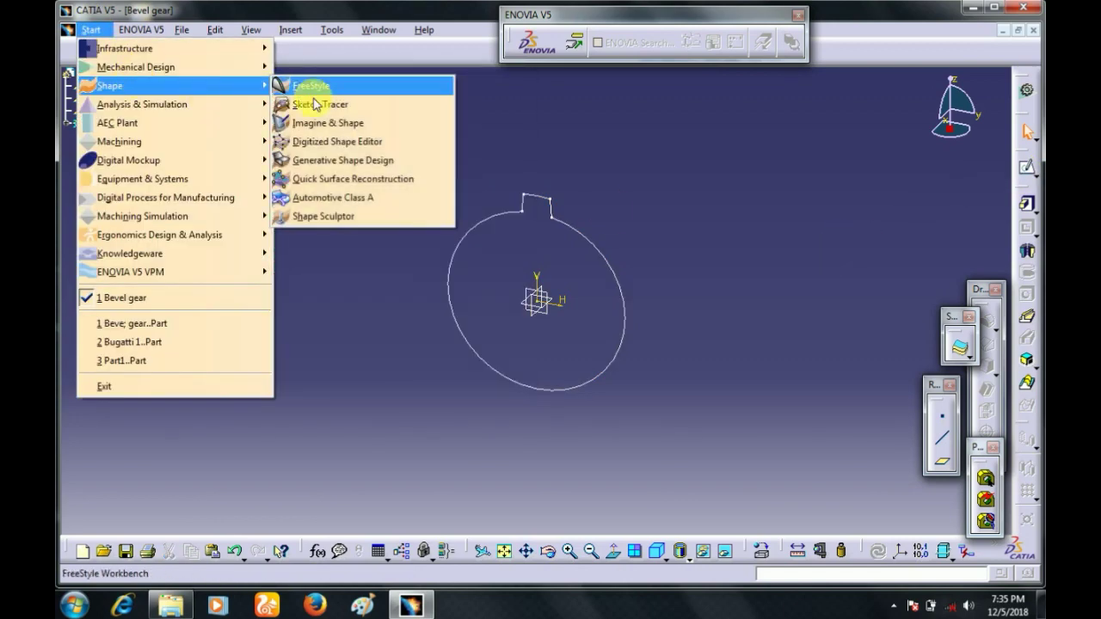
pyautogui.click(340, 161)
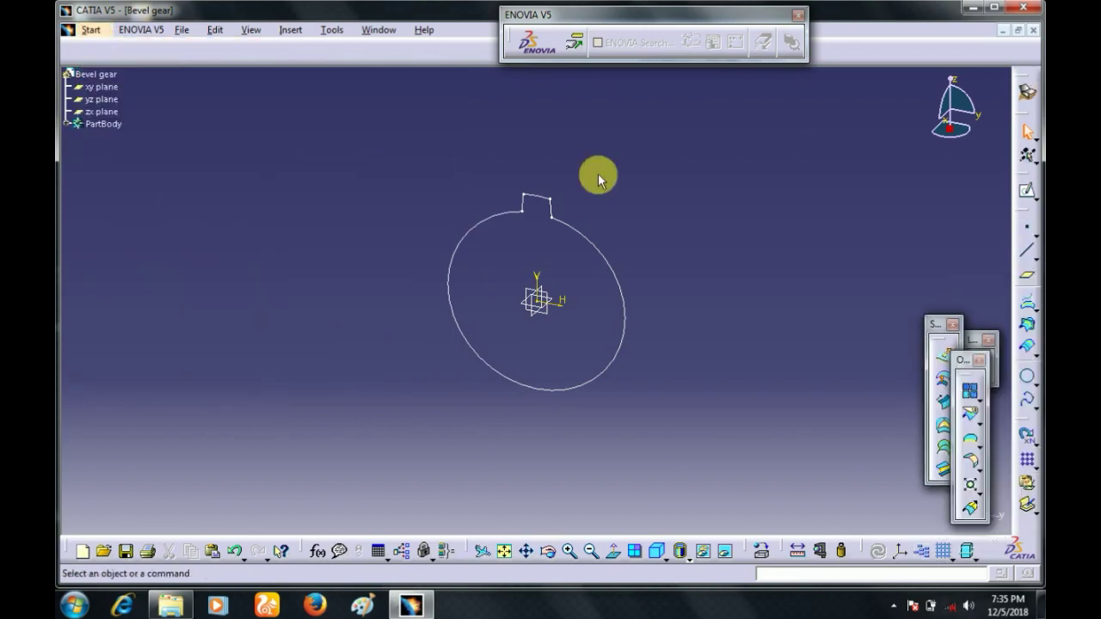
# Step: Start a Translate operation on the single-tooth gear sketch, using the yz plane as its direction
pyautogui.click(292, 31)
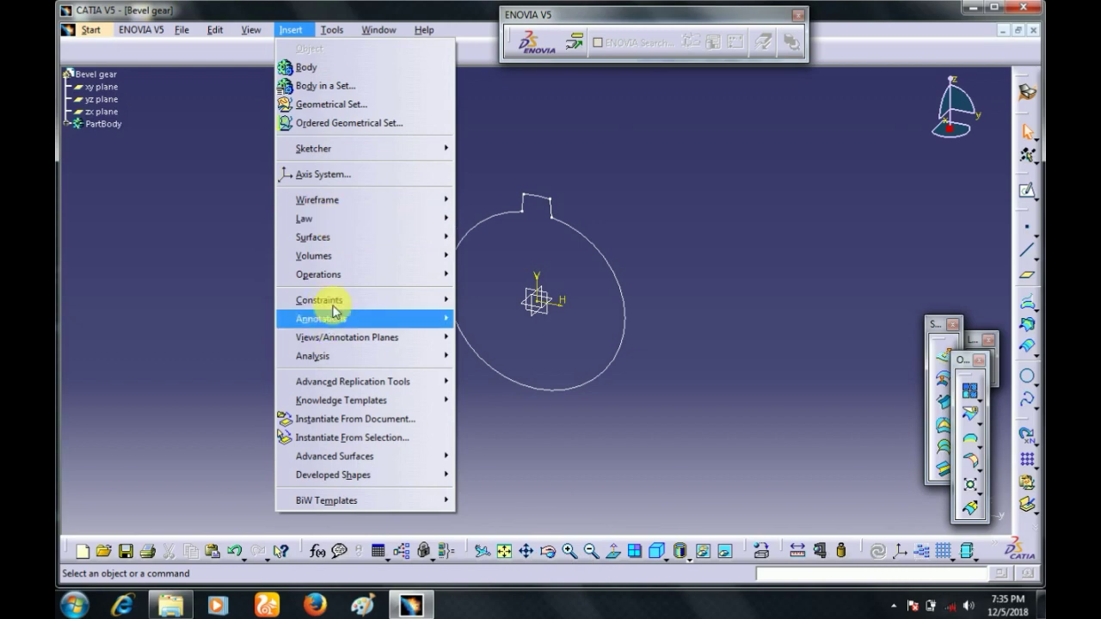
pyautogui.moveTo(354, 275)
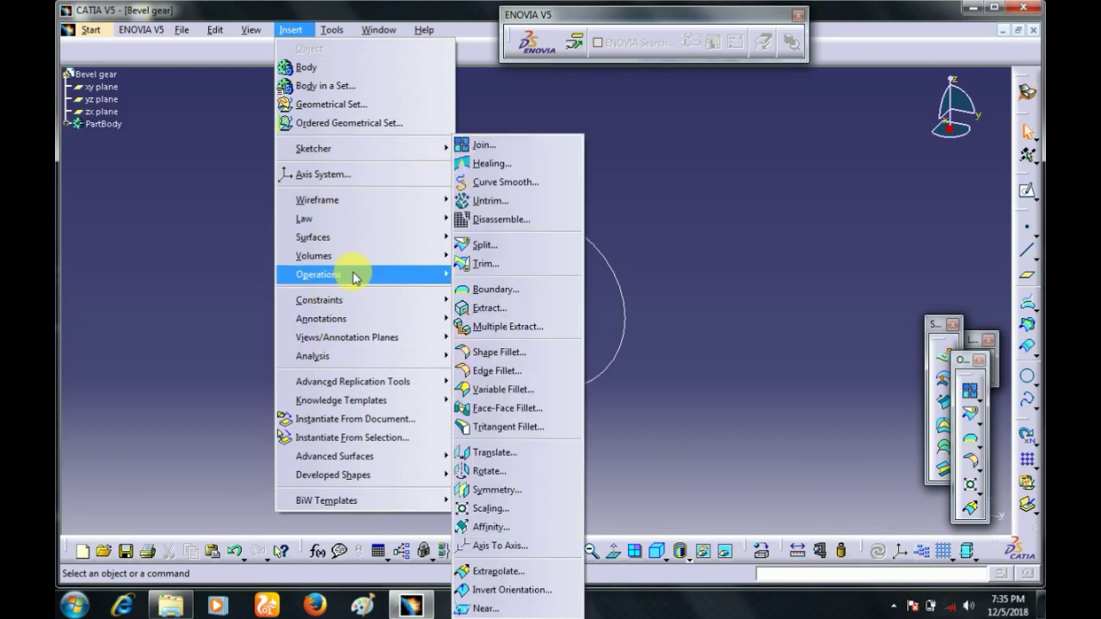
pyautogui.click(495, 454)
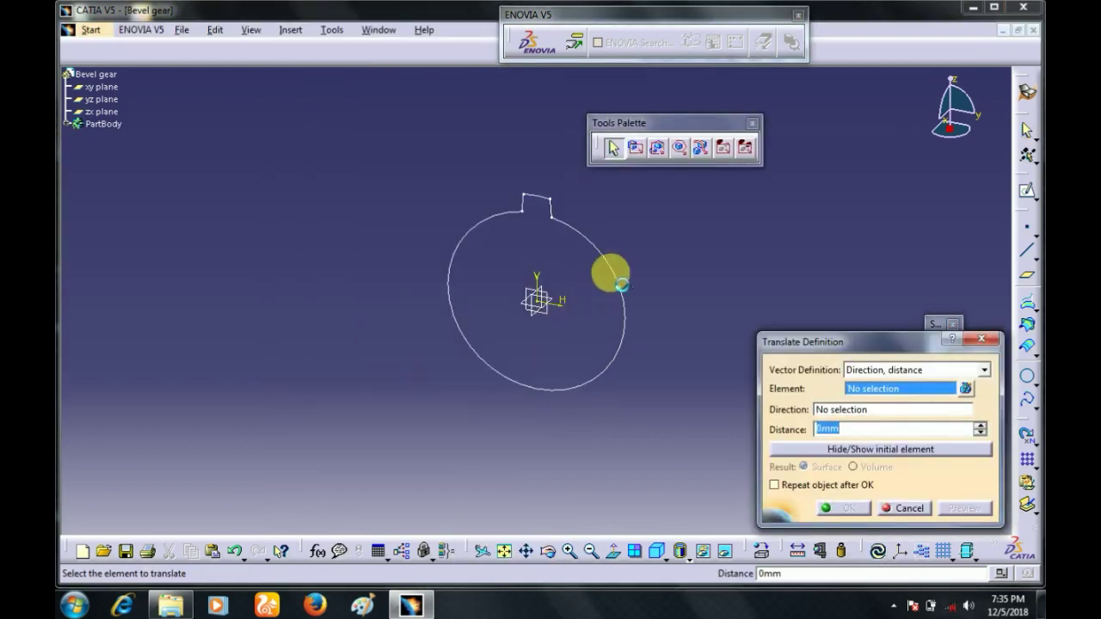
pyautogui.rightClick(893, 391)
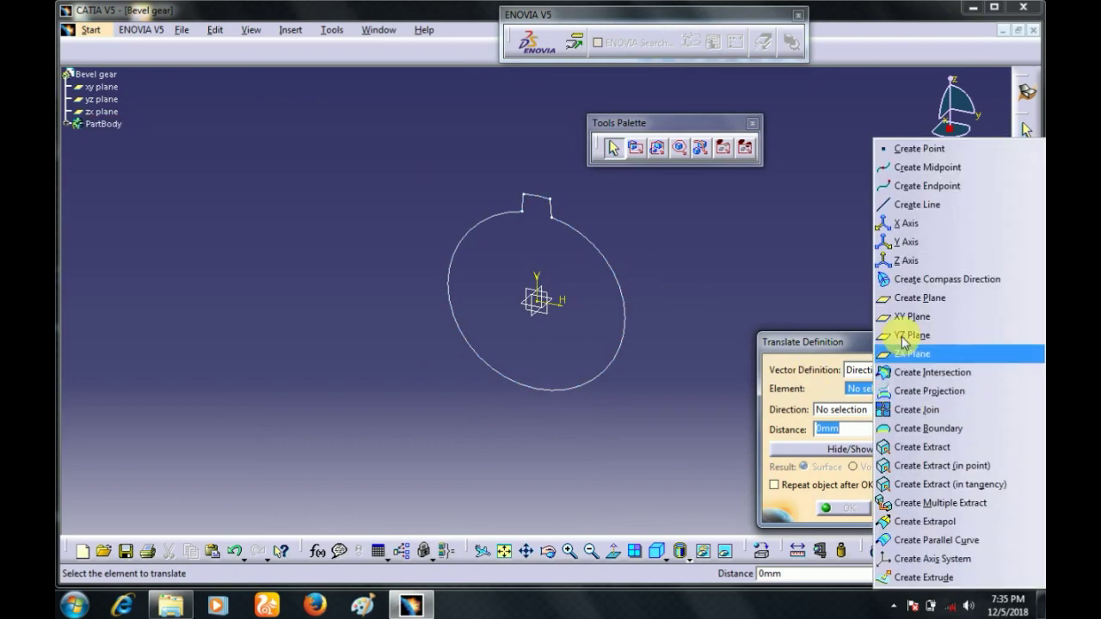
pyautogui.click(912, 353)
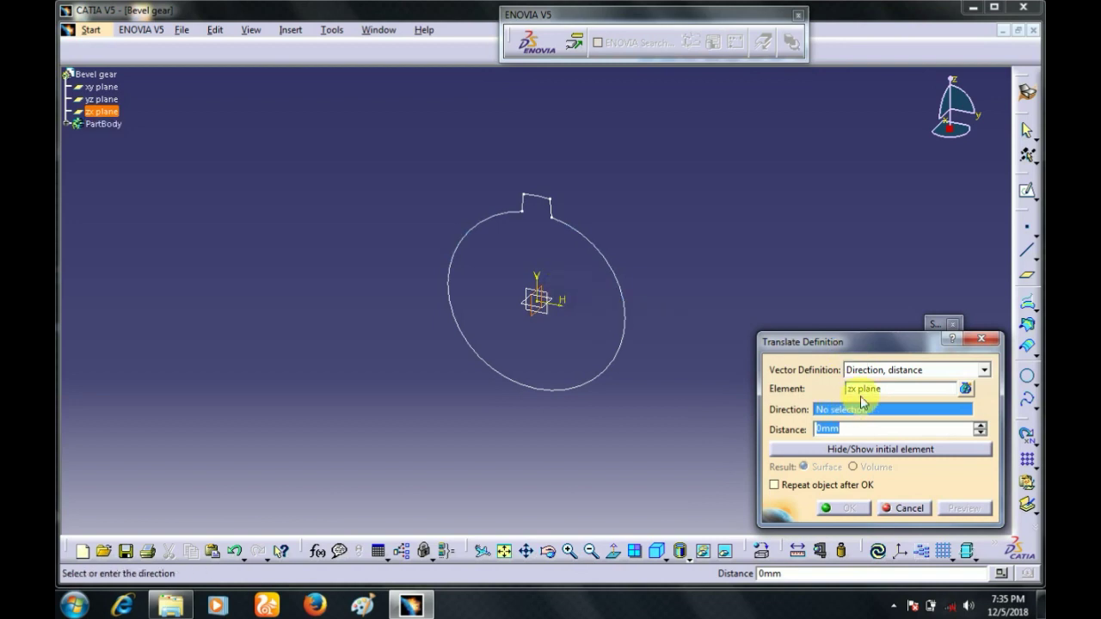
pyautogui.click(867, 392)
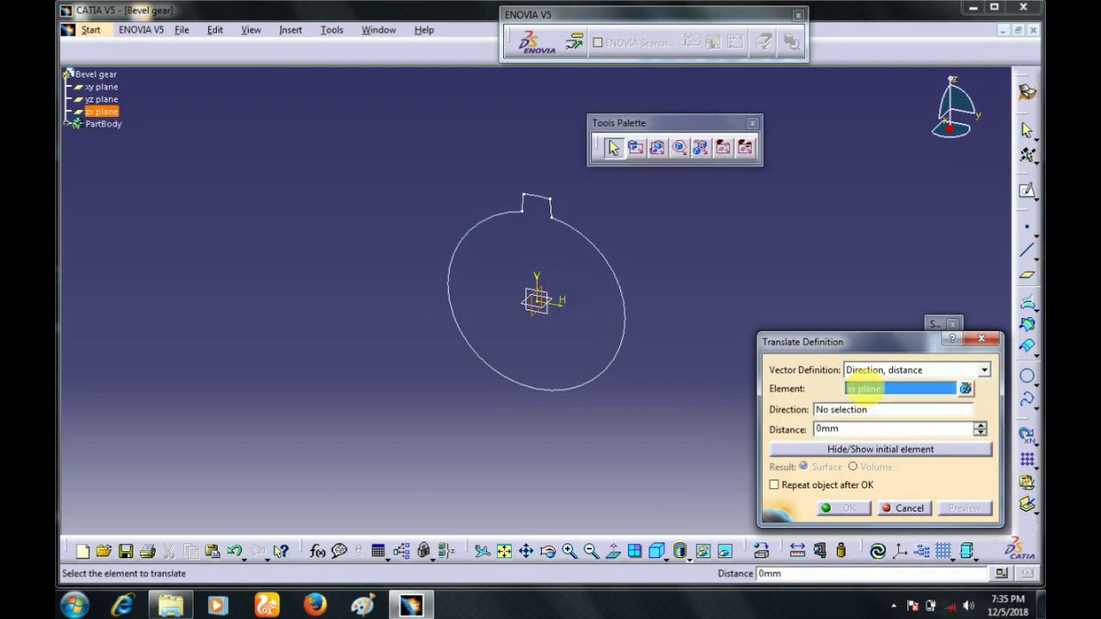
pyautogui.click(578, 232)
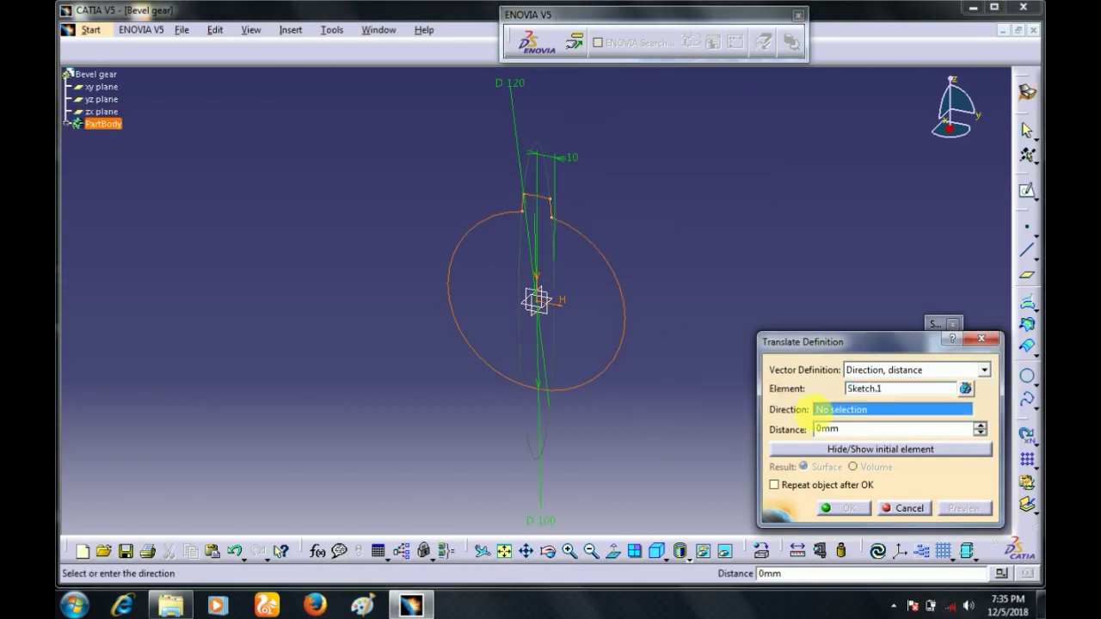
pyautogui.click(548, 315)
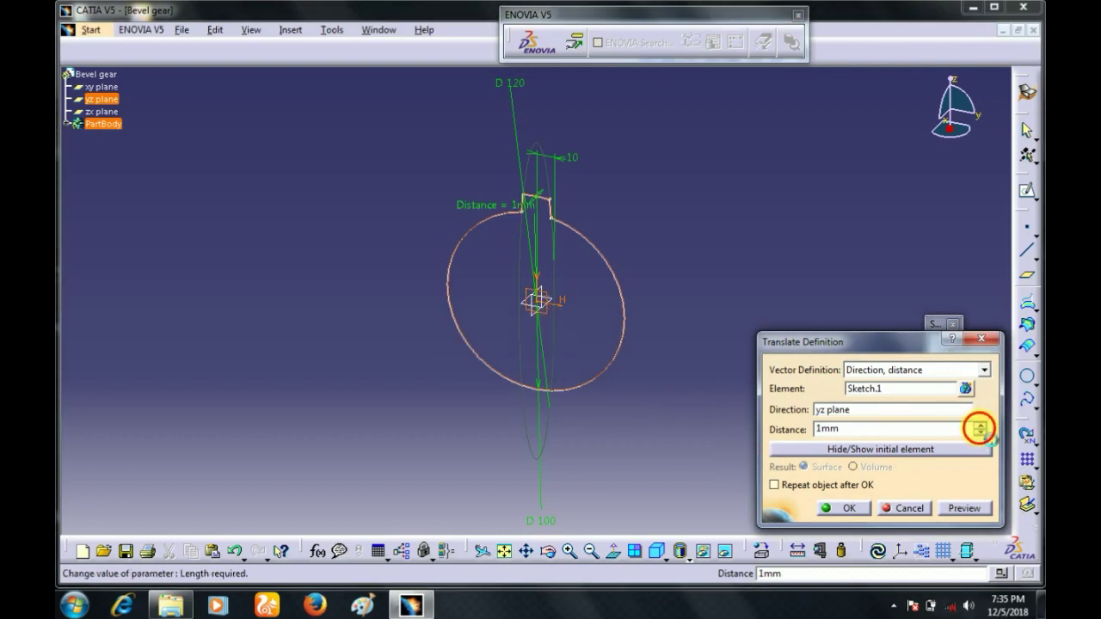
# Step: Set the translation distance to 75 mm and create the offset copy of the gear profile
pyautogui.click(980, 426)
pyautogui.click(981, 425)
pyautogui.click(981, 426)
pyautogui.click(981, 426)
pyautogui.click(981, 426)
pyautogui.click(980, 425)
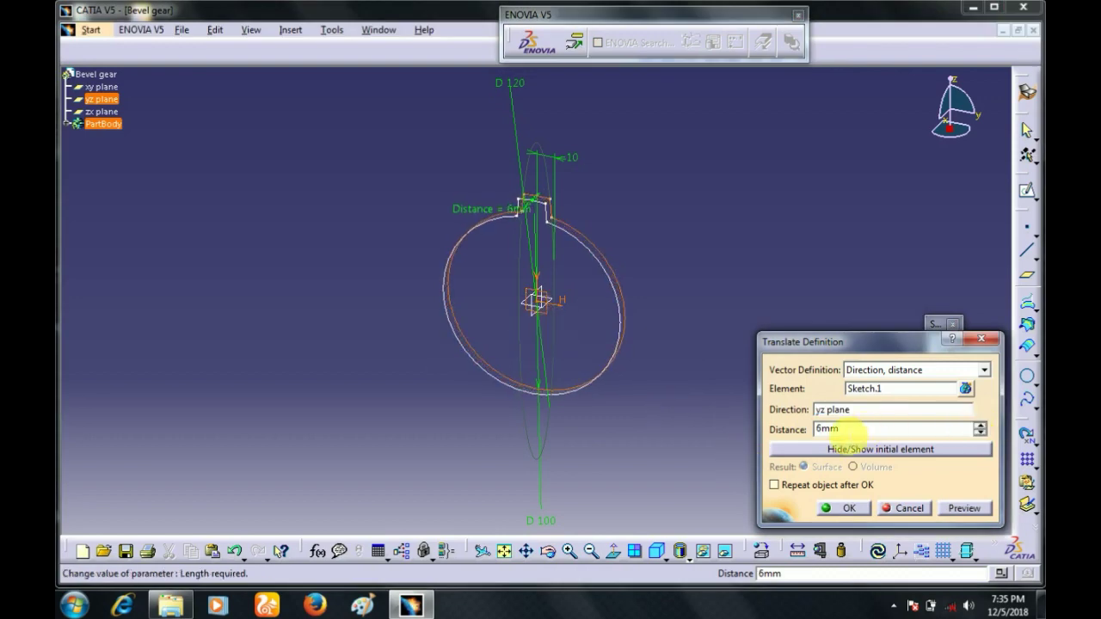
pyautogui.doubleClick(845, 432)
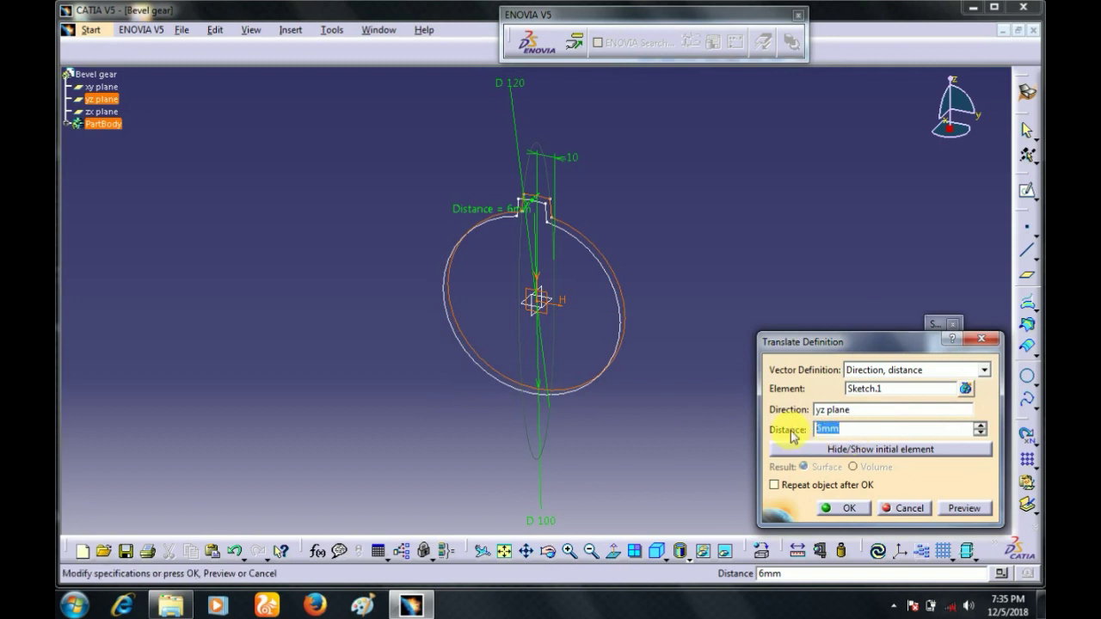
pyautogui.click(956, 511)
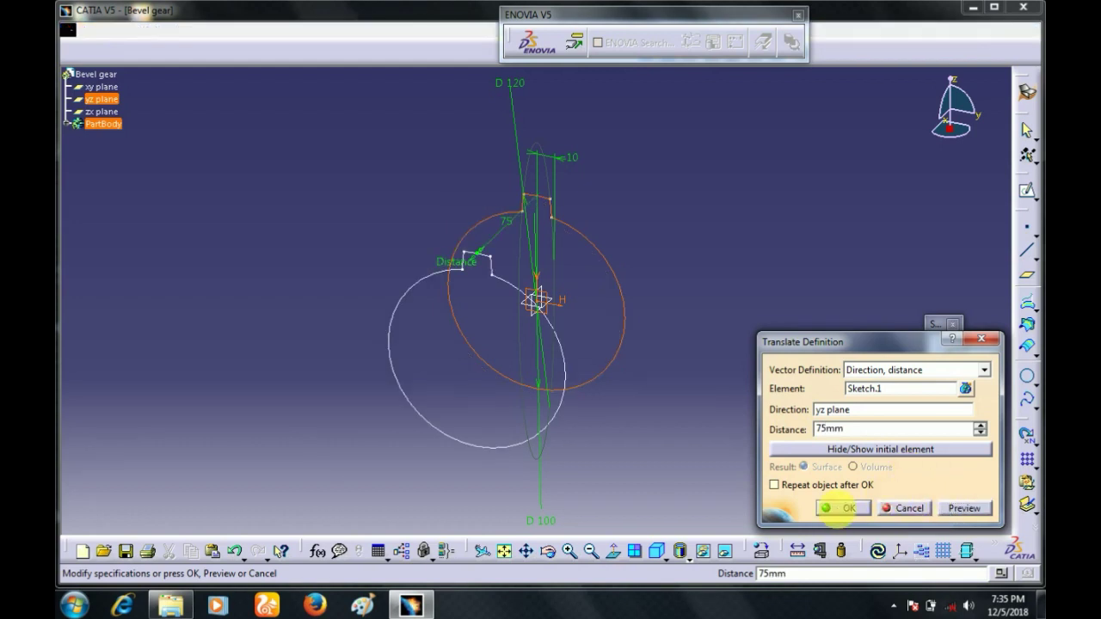
pyautogui.click(841, 509)
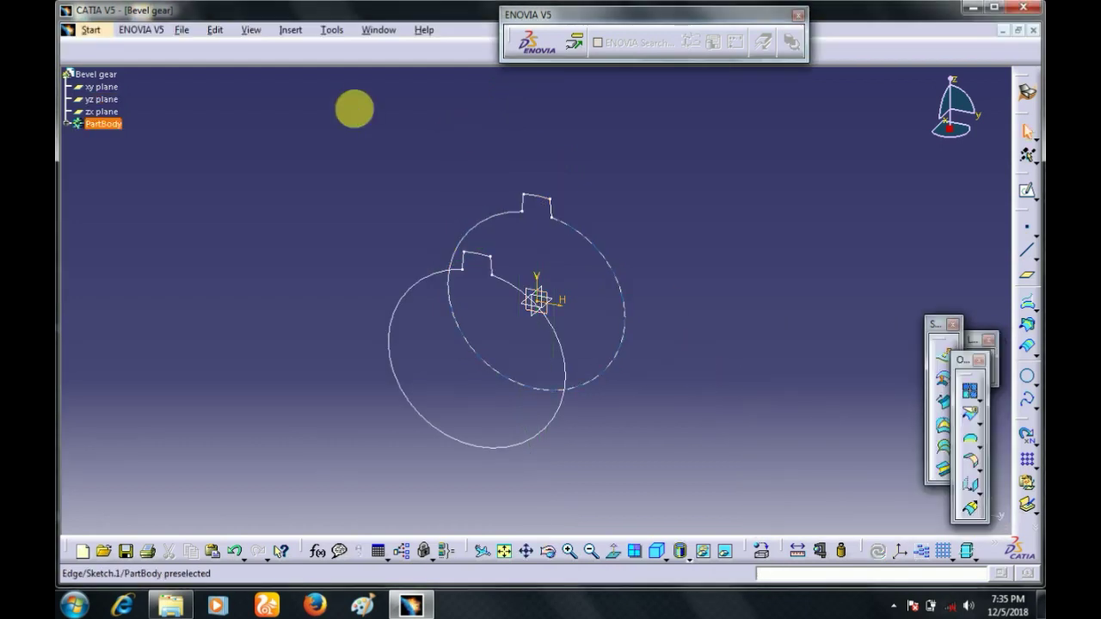
# Step: Scale the translated gear profile about the origin with a ratio of 0.75
pyautogui.click(289, 30)
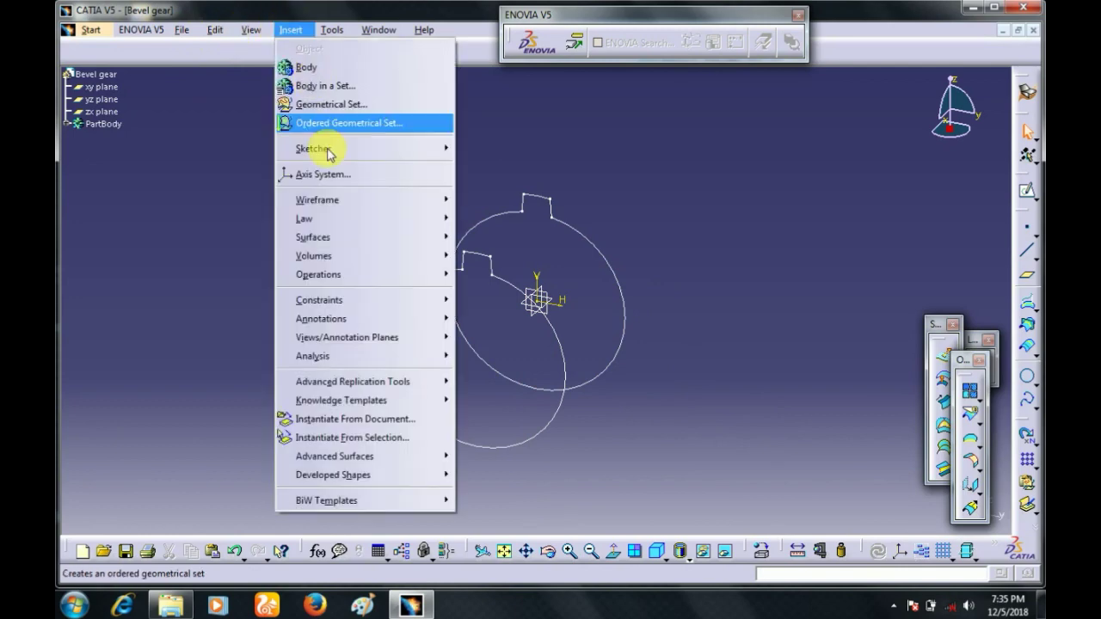
pyautogui.moveTo(359, 275)
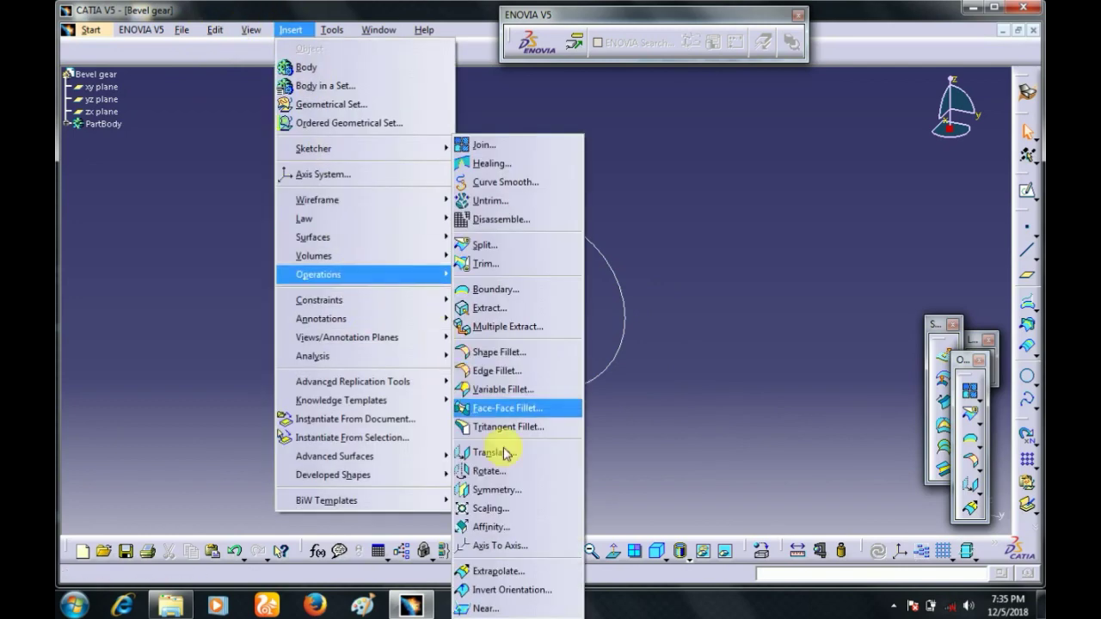
pyautogui.click(491, 508)
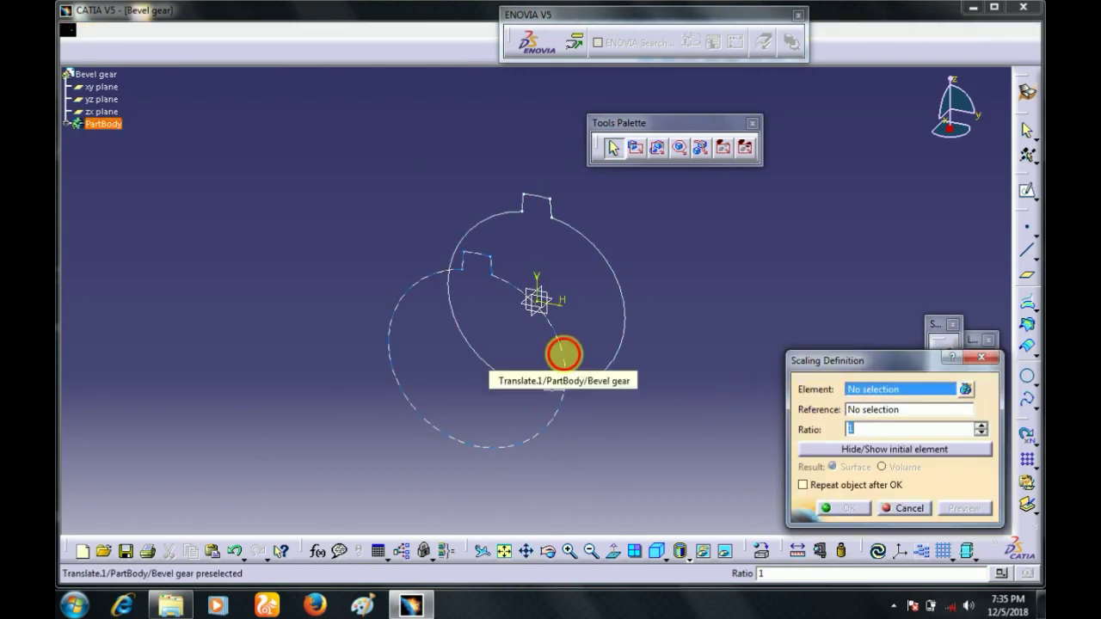
pyautogui.click(564, 354)
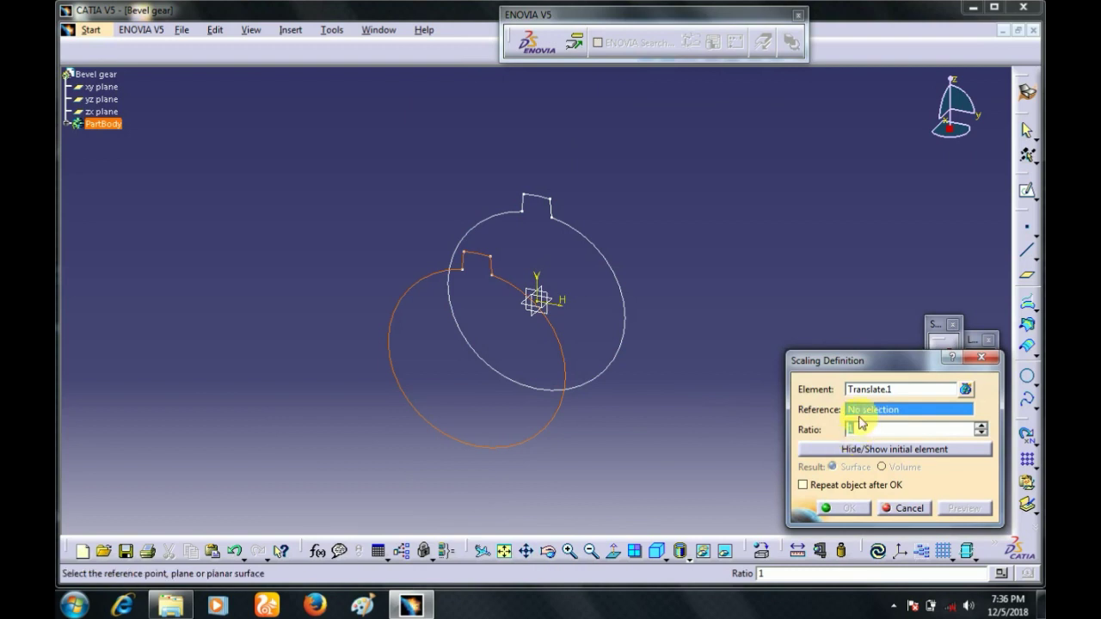
pyautogui.click(548, 310)
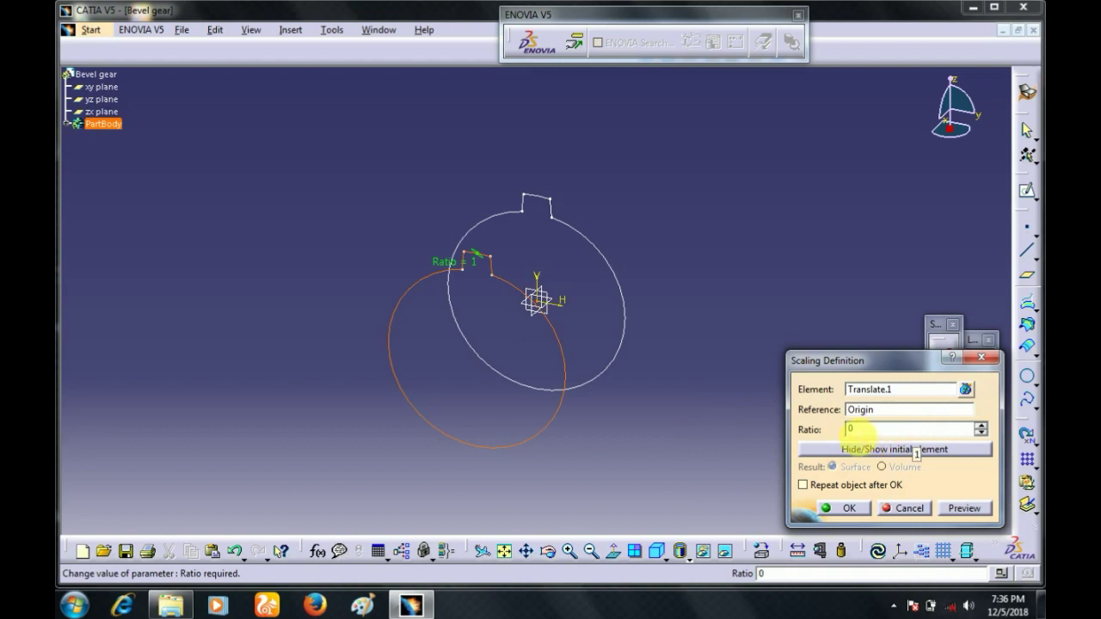
pyautogui.write('5')
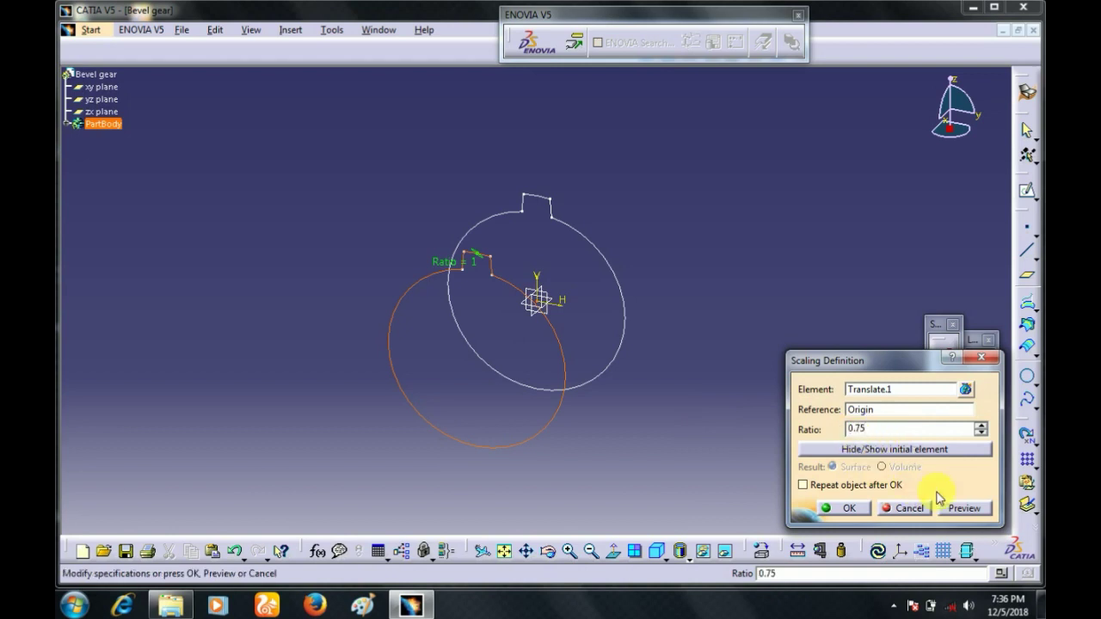
pyautogui.click(959, 509)
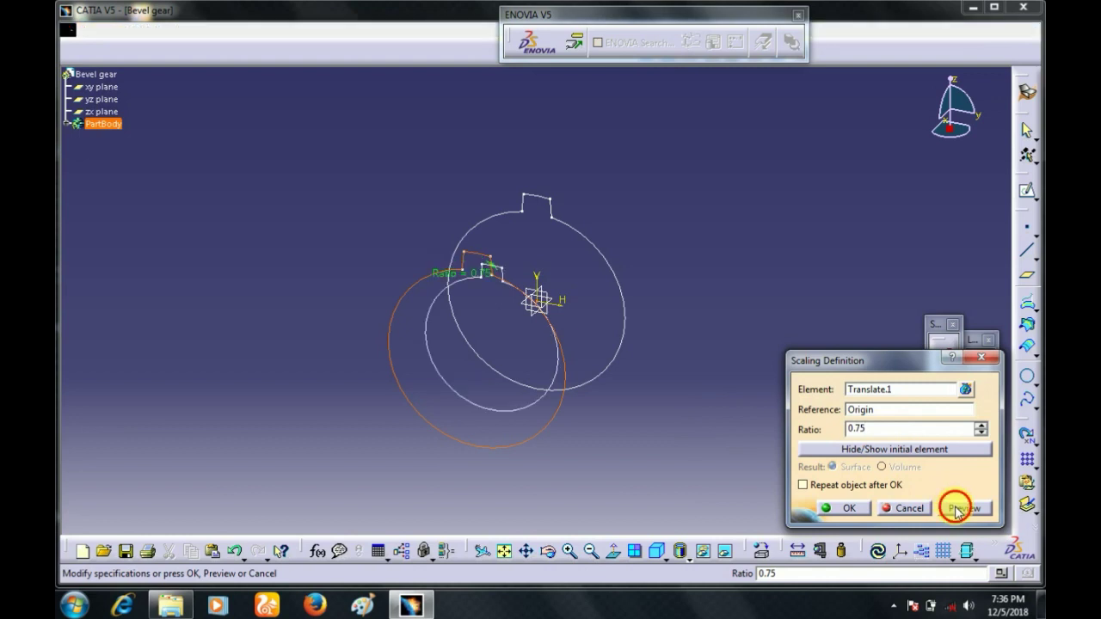
pyautogui.click(871, 508)
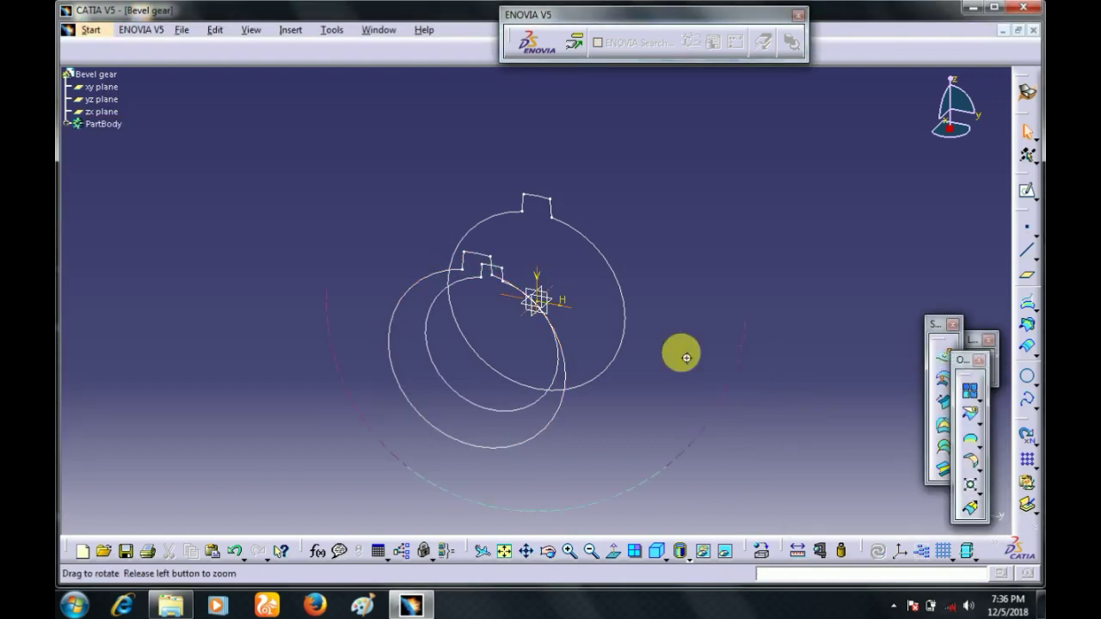
# Step: Hide the full-size translated profile, leaving the original sketch and the scaled copy shown
pyautogui.moveTo(577, 384)
pyautogui.mouseDown(button='middle')
pyautogui.moveTo(556, 393)
pyautogui.moveTo(453, 374)
pyautogui.moveTo(375, 387)
pyautogui.moveTo(435, 400)
pyautogui.mouseUp(button='middle')
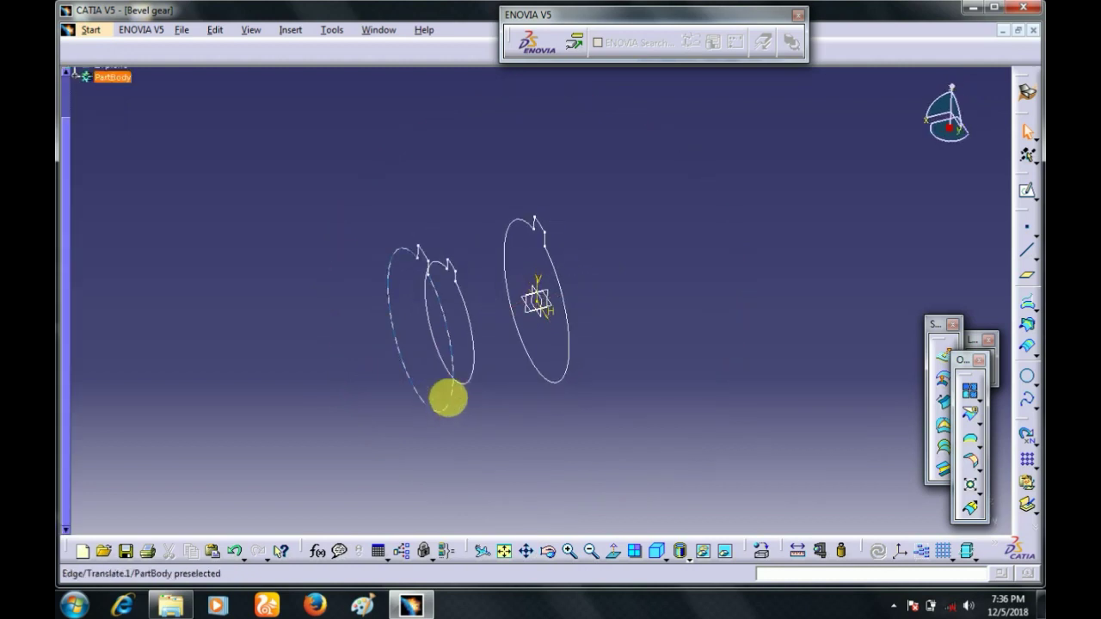
pyautogui.click(453, 403)
pyautogui.rightClick(450, 398)
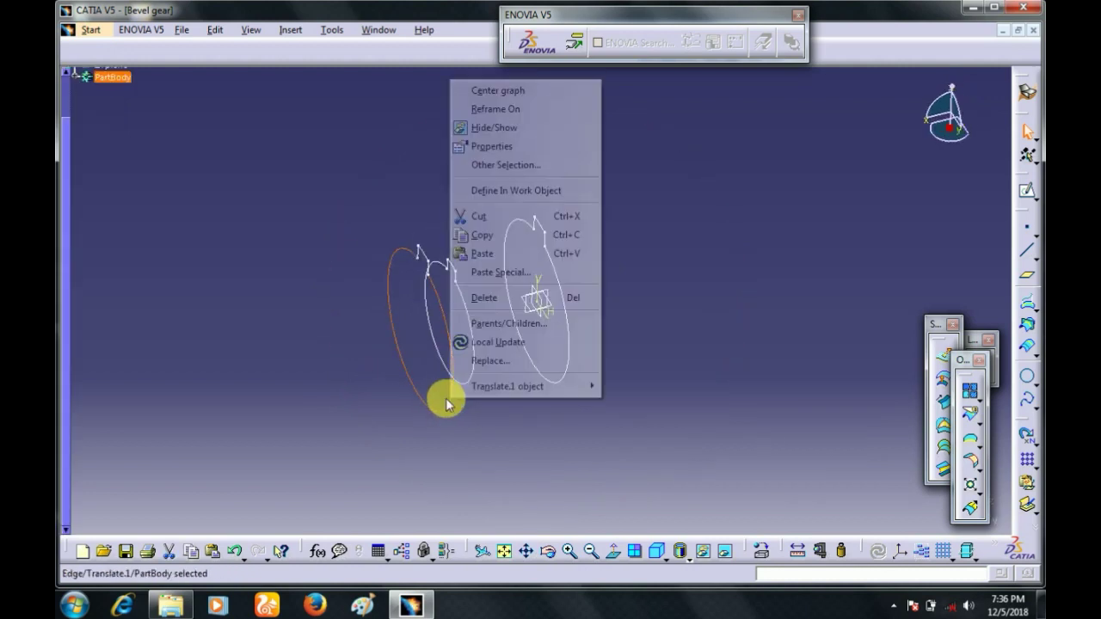
pyautogui.click(494, 128)
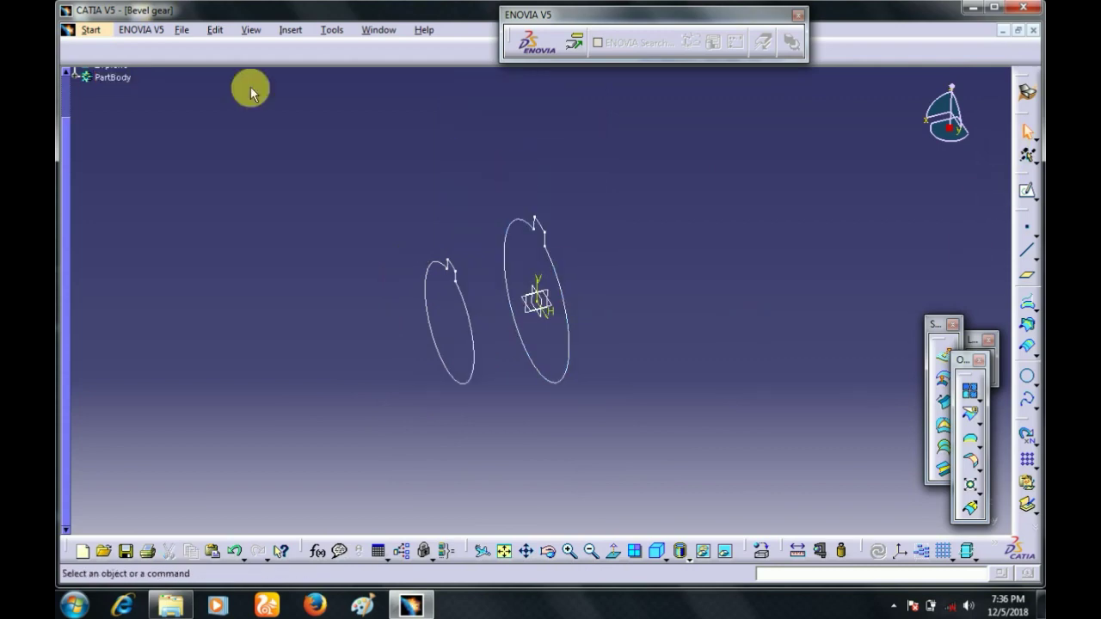
# Step: Switch back to the Part Design workbench
pyautogui.click(92, 30)
pyautogui.moveTo(142, 76)
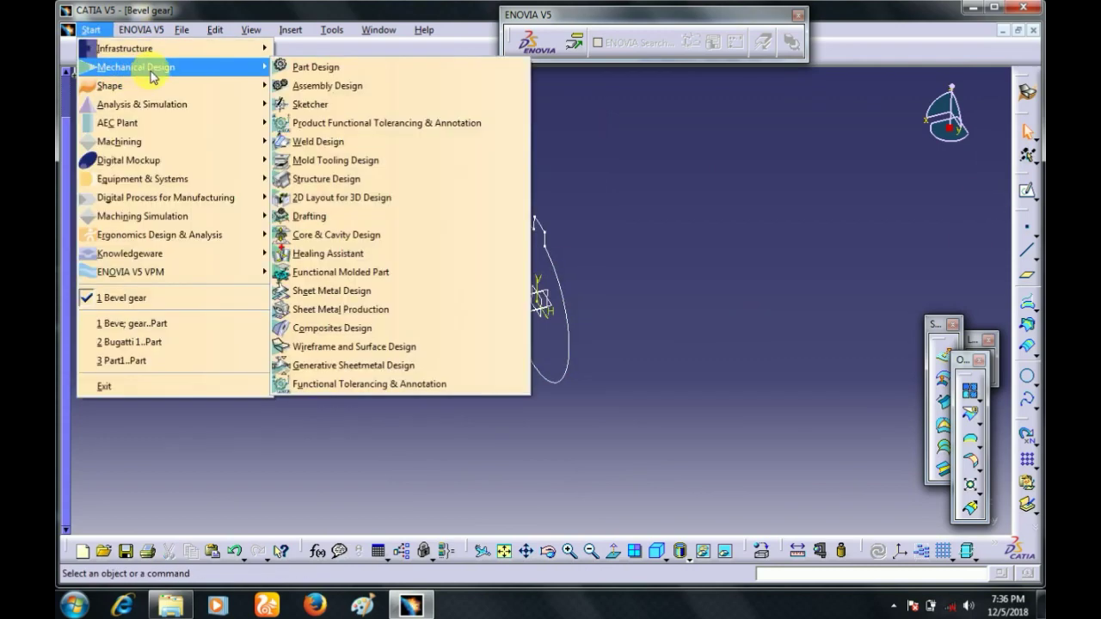
pyautogui.click(355, 69)
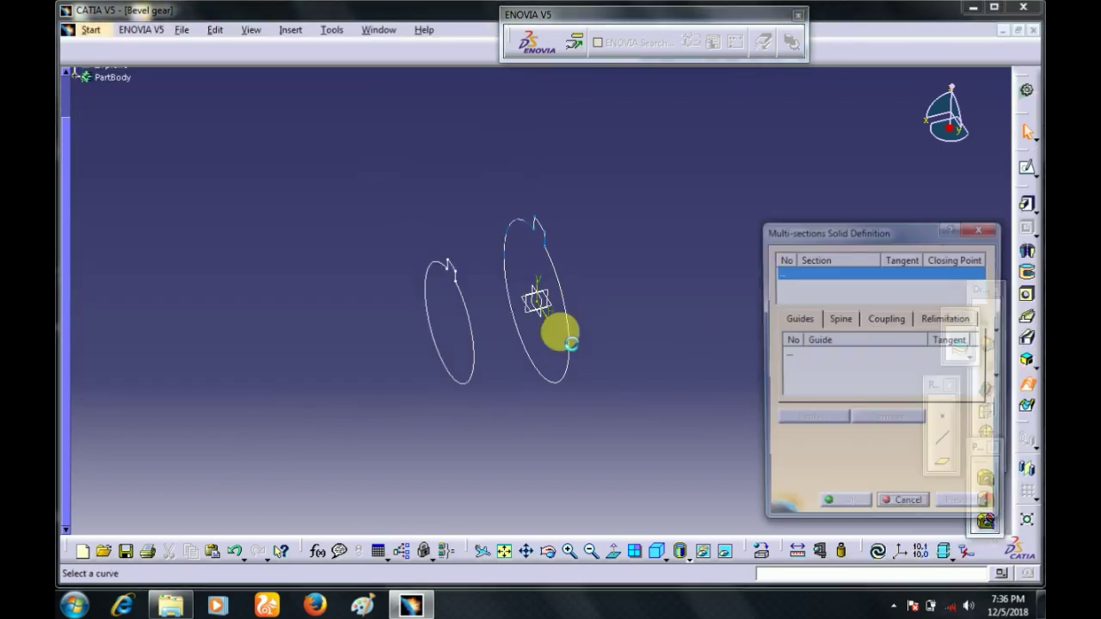
# Step: Create a multi-sections solid from the original gear sketch to the scaled profile
pyautogui.click(564, 330)
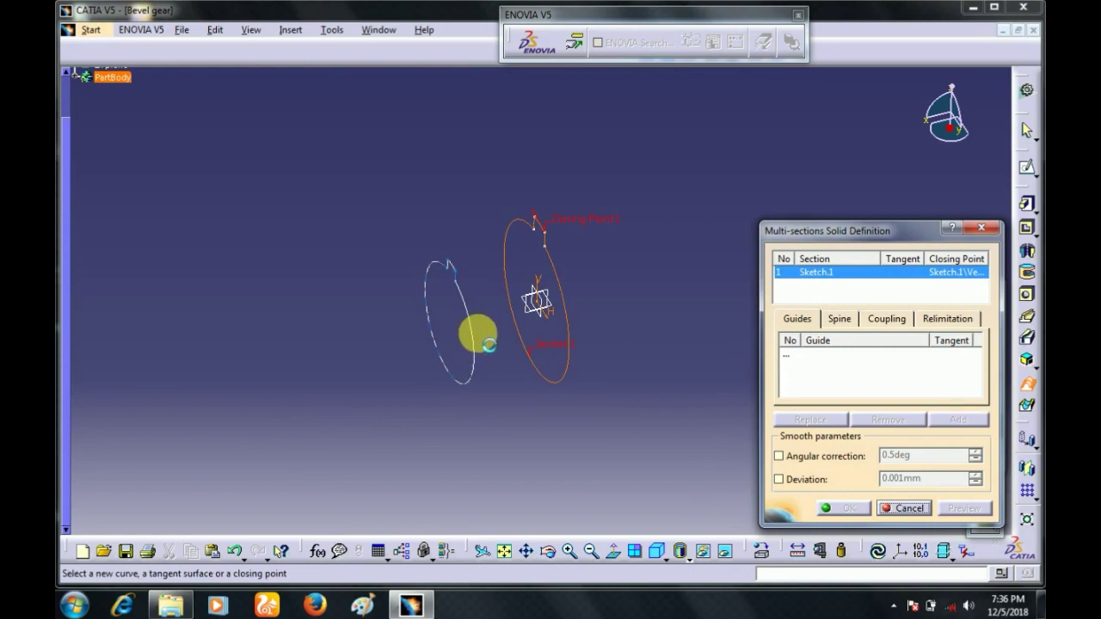
pyautogui.click(470, 333)
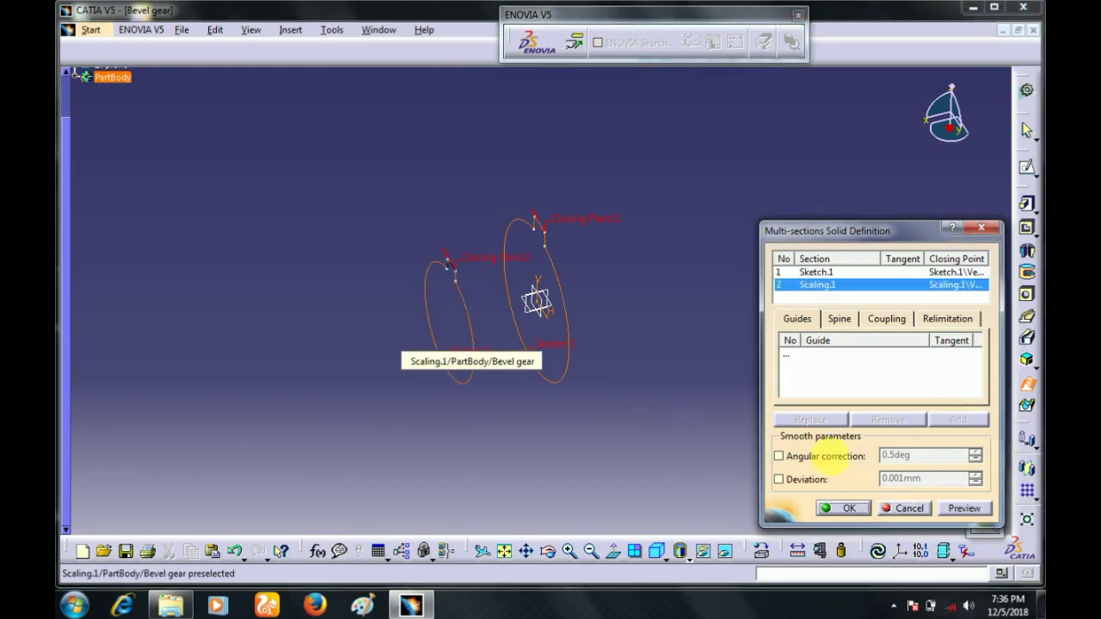
pyautogui.click(962, 508)
pyautogui.click(849, 507)
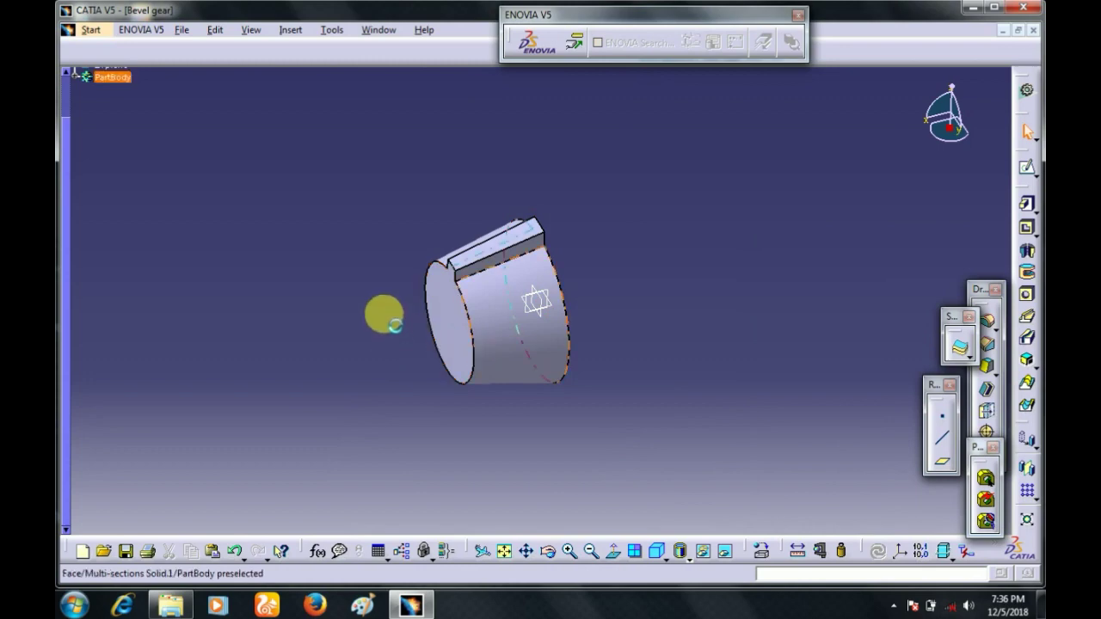
# Step: Set up a circular pattern of the multi-sections solid as a complete crown around the X axis
pyautogui.moveTo(383, 314); pyautogui.dragTo(454, 369, button='middle')
pyautogui.moveTo(494, 383); pyautogui.dragTo(536, 357, button='middle')
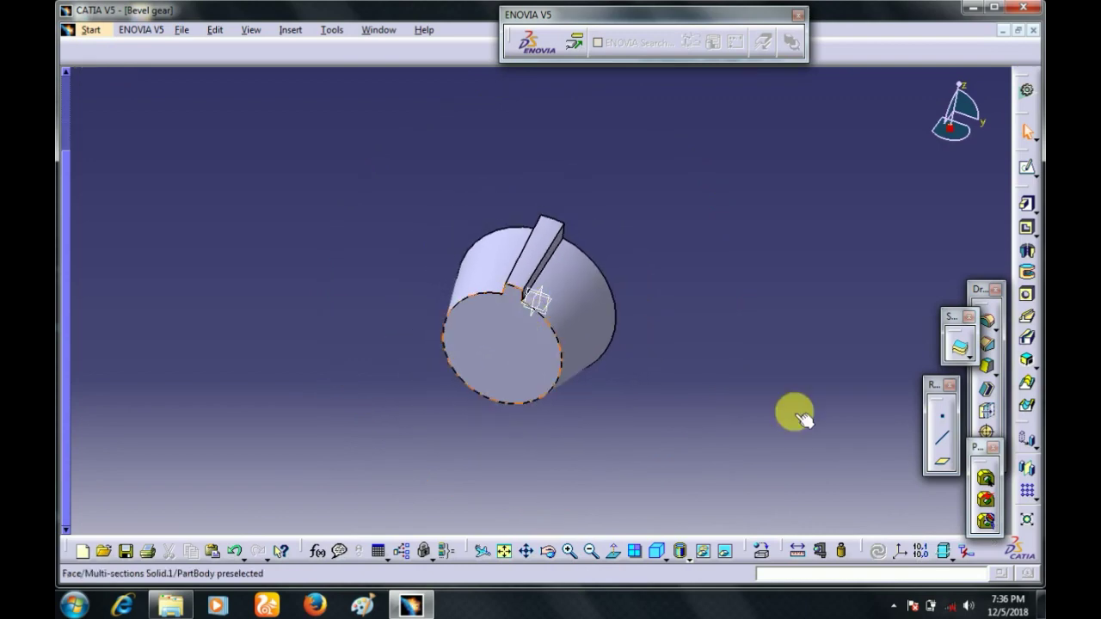
pyautogui.click(1037, 502)
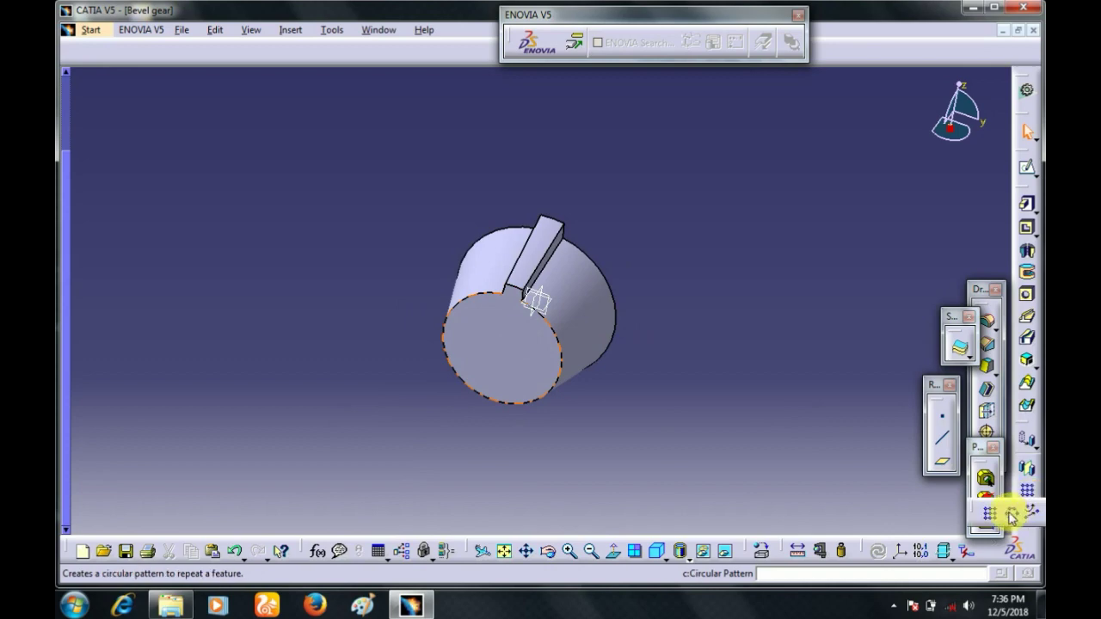
pyautogui.click(1011, 515)
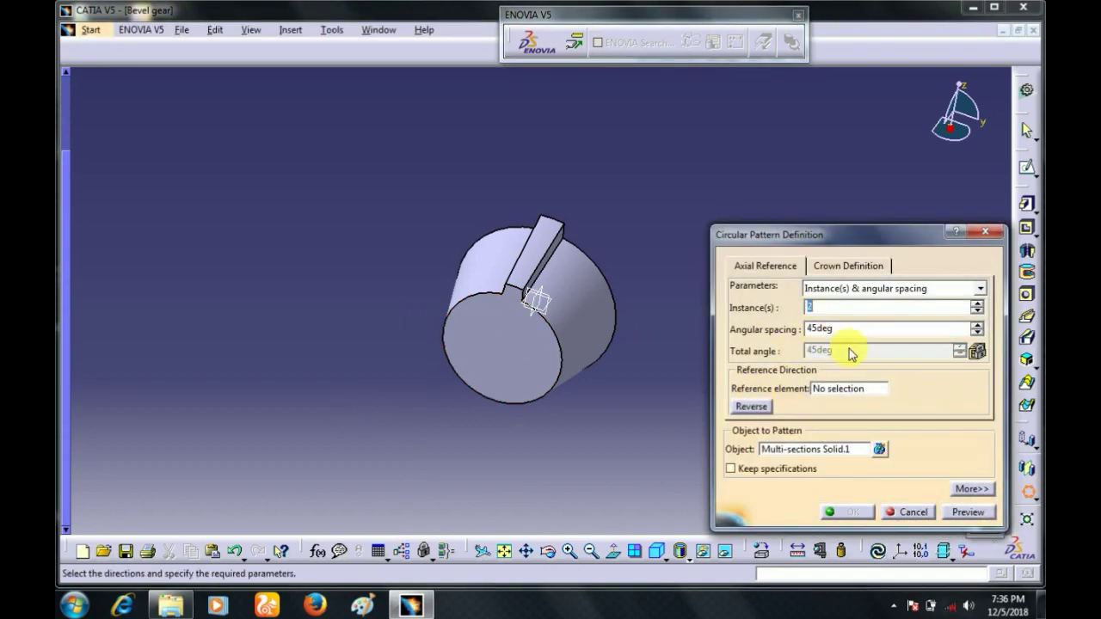
pyautogui.click(860, 289)
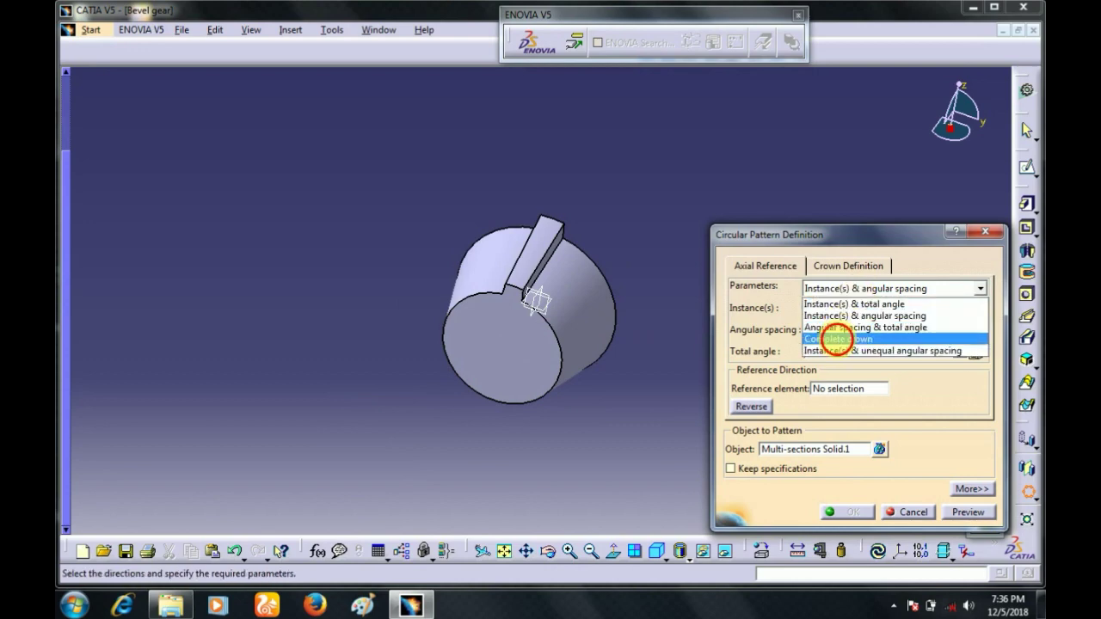
pyautogui.click(836, 340)
pyautogui.click(821, 389)
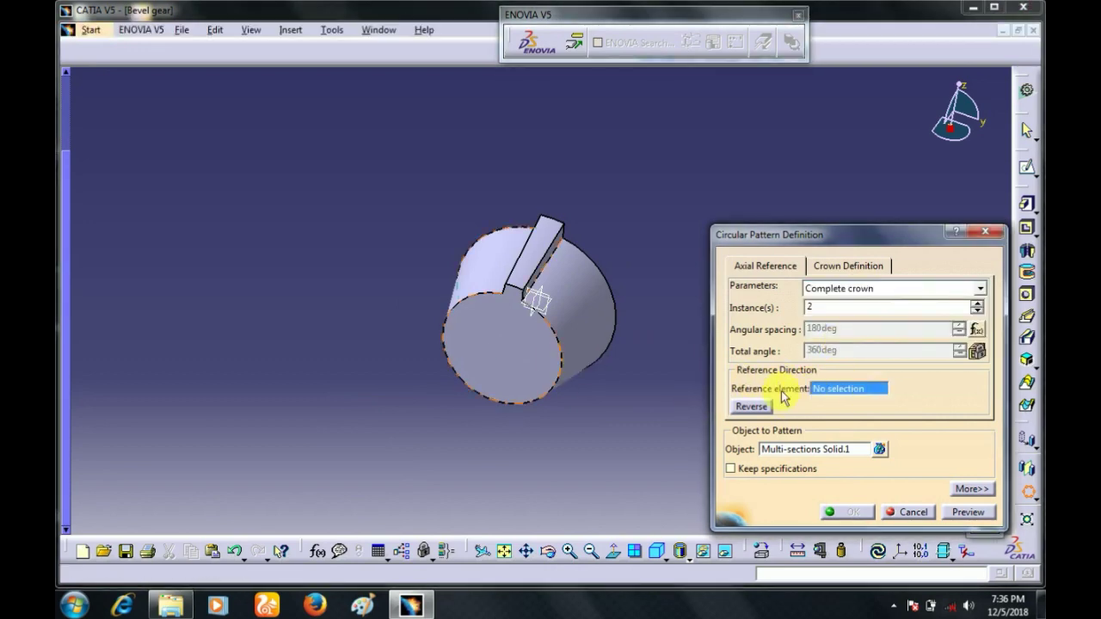
pyautogui.rightClick(833, 390)
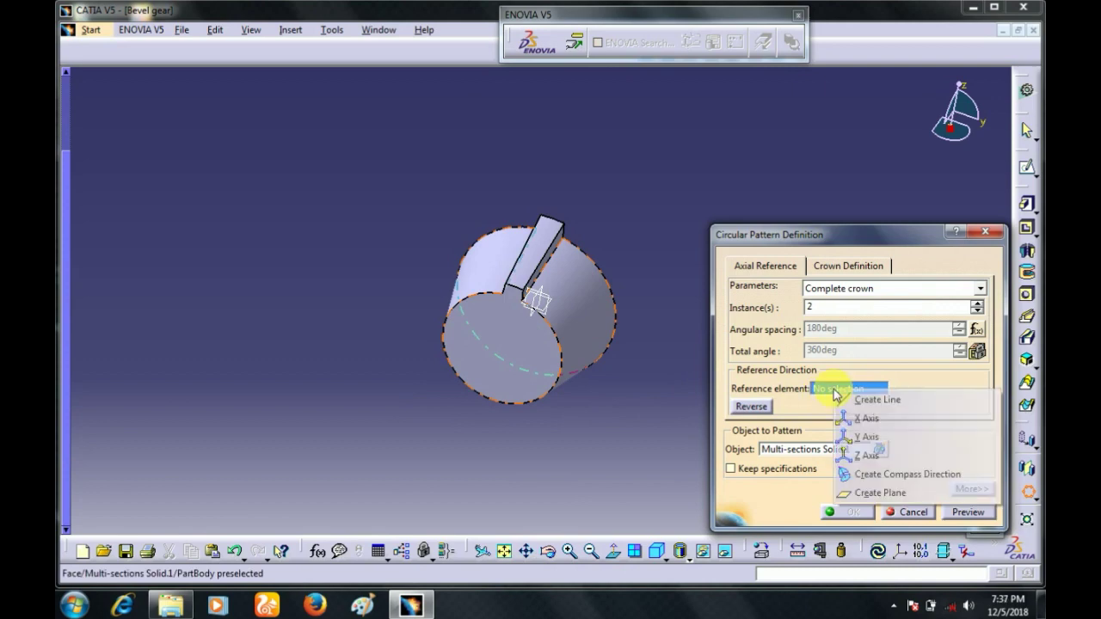
pyautogui.click(865, 420)
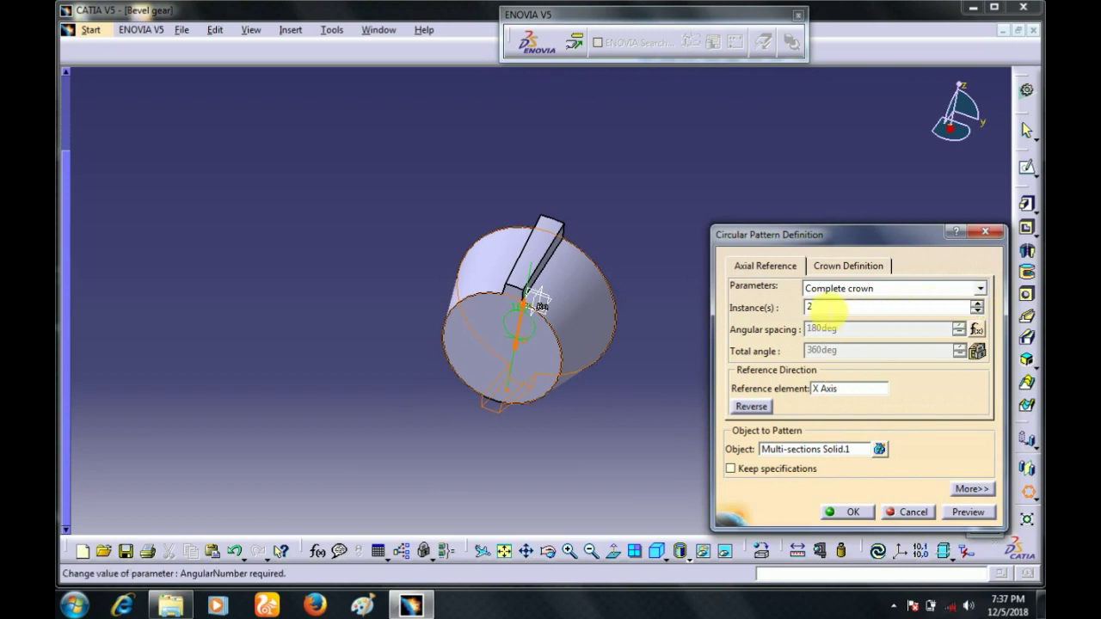
# Step: Preview the tooth pattern with 12 instances, reduce the count to 11 and create the pattern
pyautogui.doubleClick(809, 306)
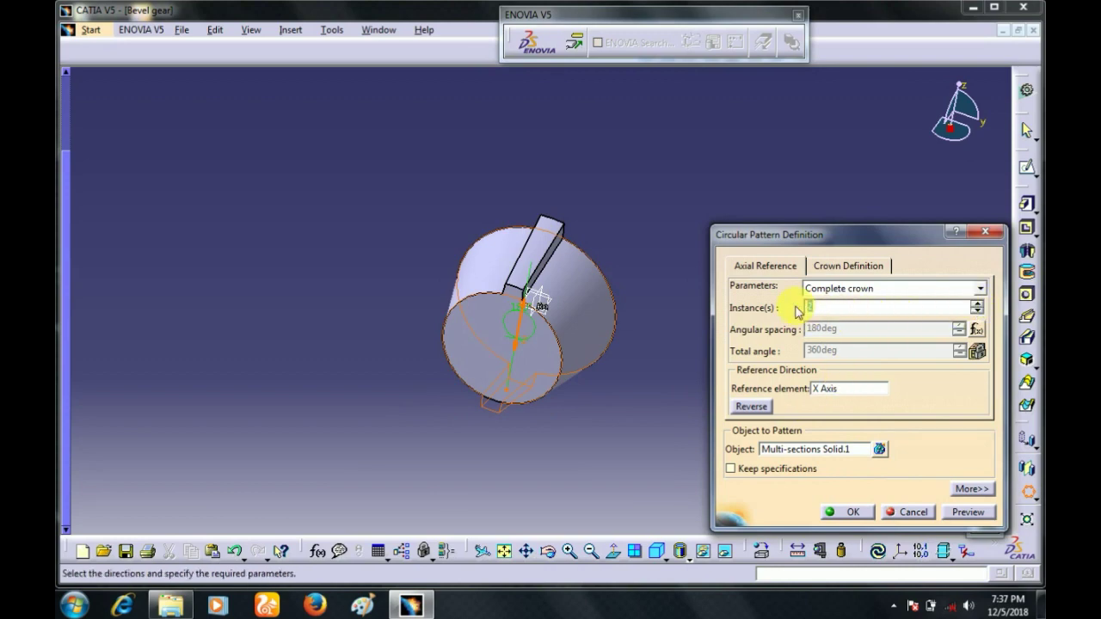
pyautogui.click(958, 513)
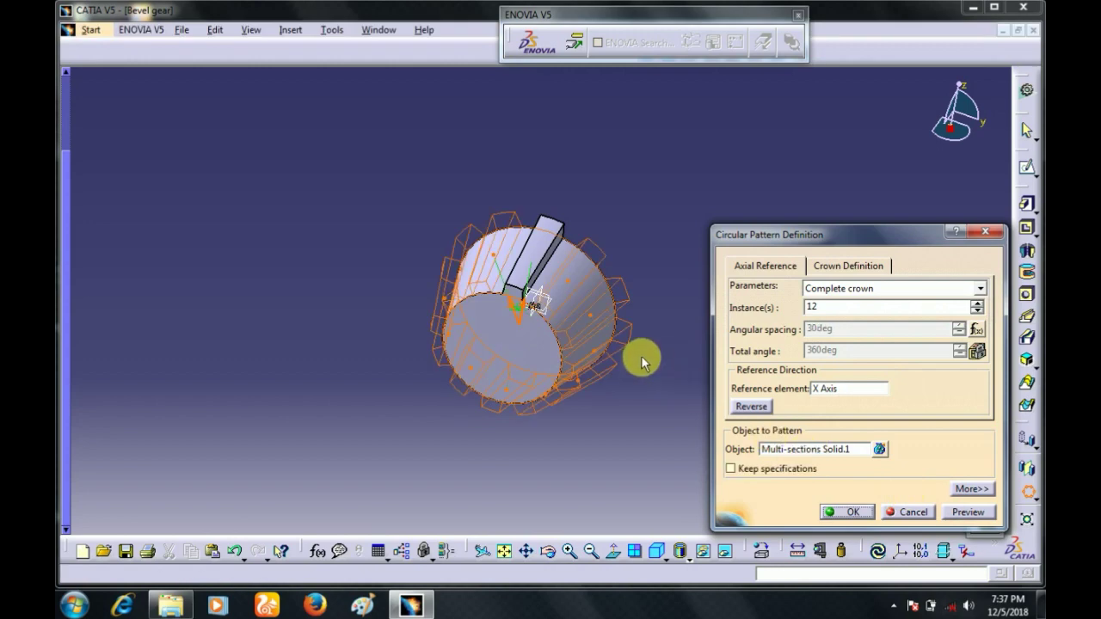
pyautogui.moveTo(609, 288); pyautogui.dragTo(532, 326, button='middle')
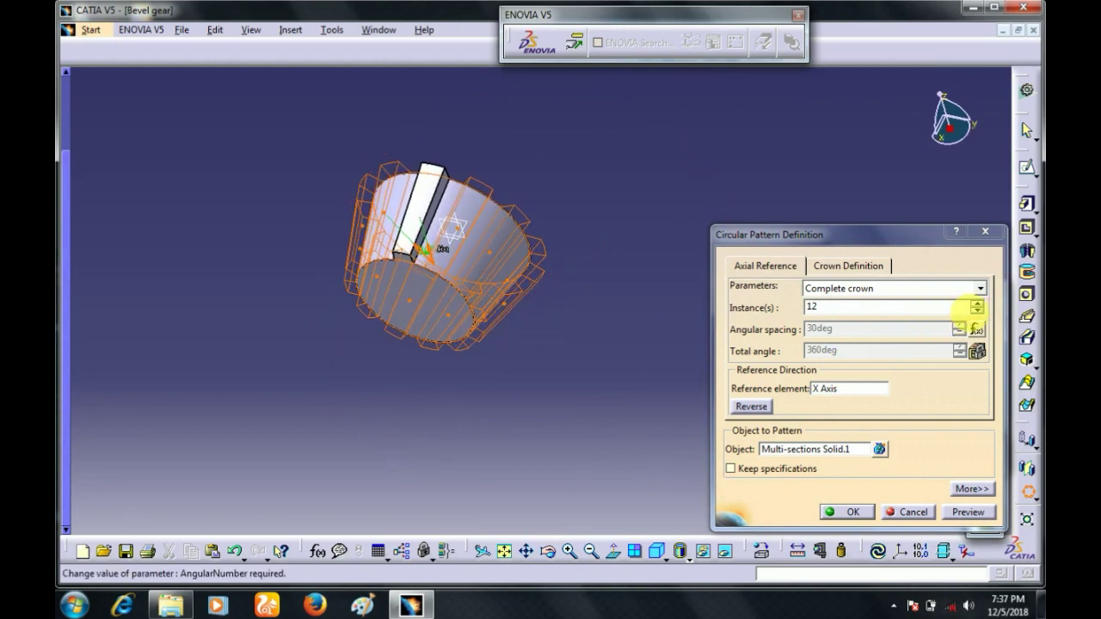
pyautogui.click(976, 311)
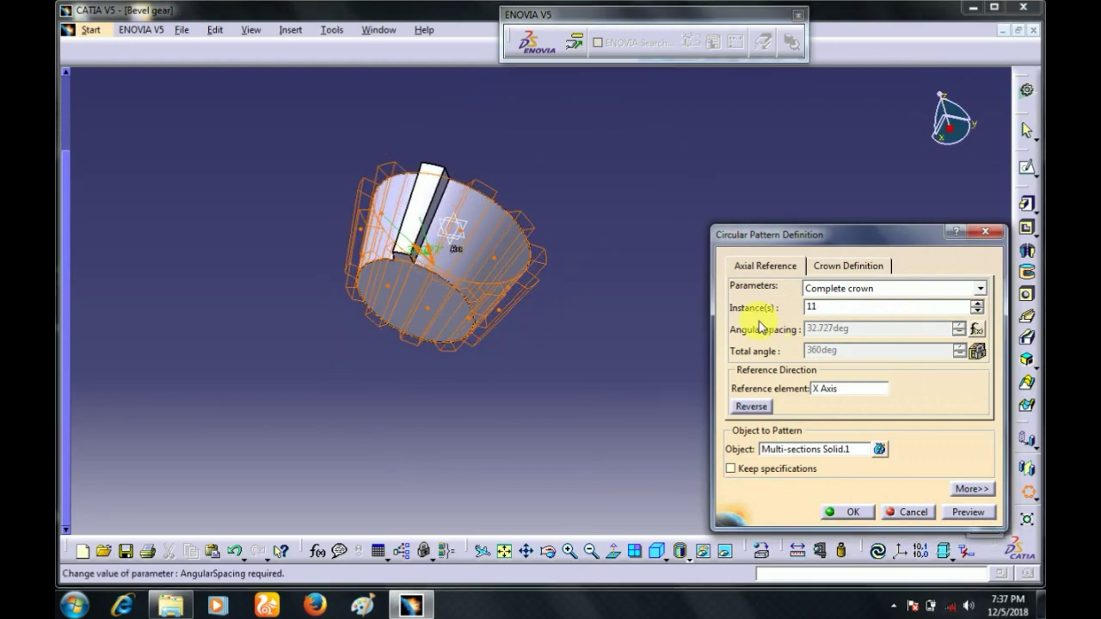
pyautogui.click(852, 513)
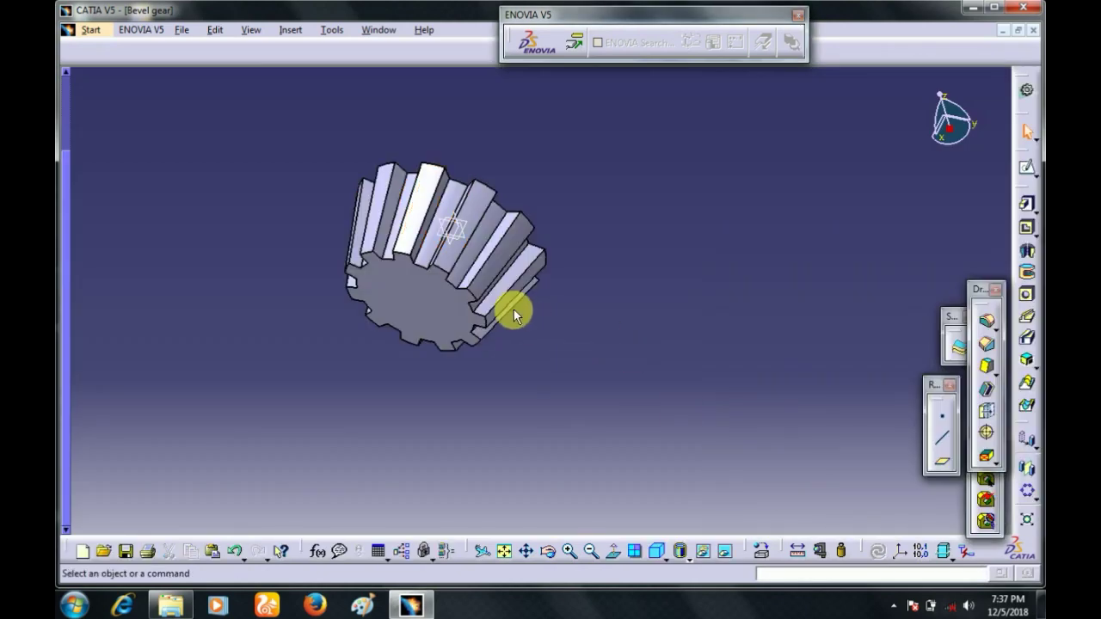
# Step: Sketch a bore circle centred on the origin on the gear's small end face and exit the sketch
pyautogui.moveTo(514, 311); pyautogui.dragTo(467, 388, button='middle')
pyautogui.click(500, 357)
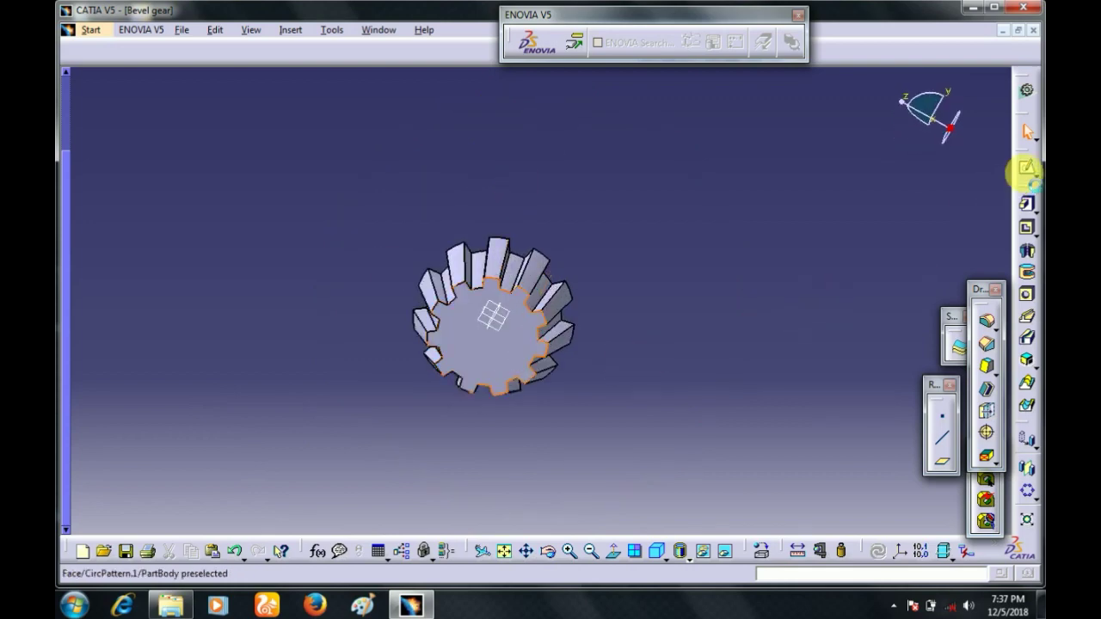
pyautogui.click(1029, 172)
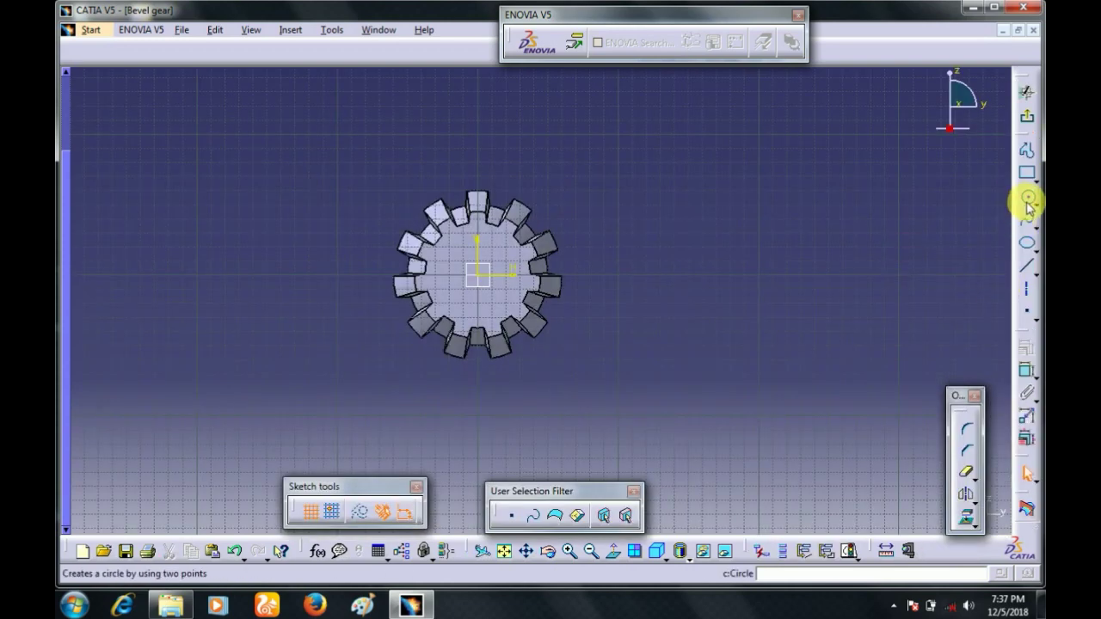
pyautogui.click(1029, 199)
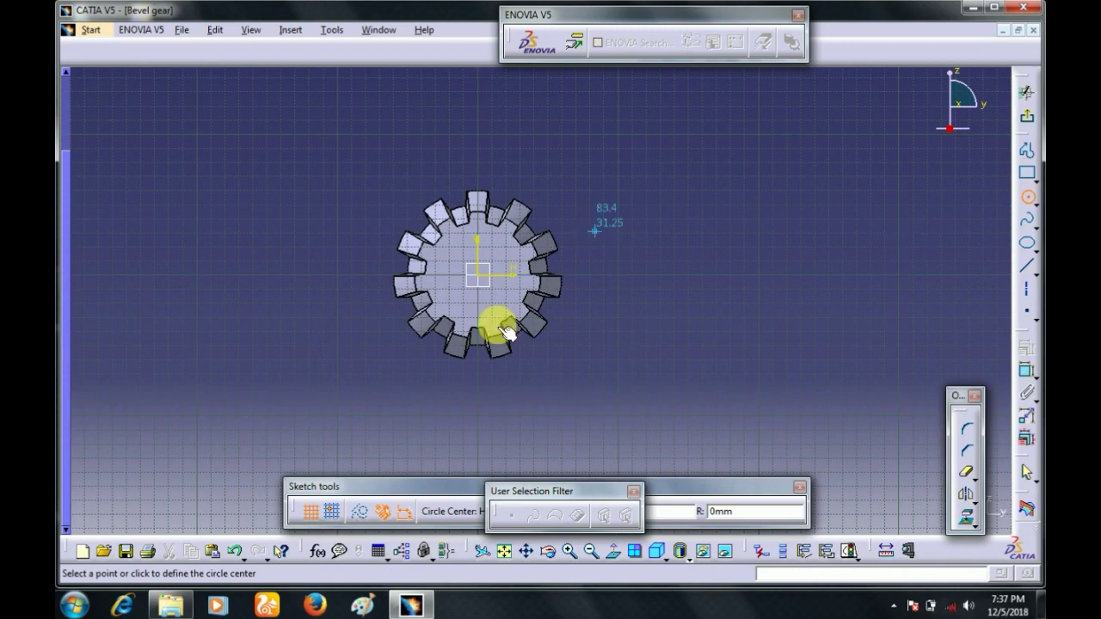
pyautogui.click(481, 279)
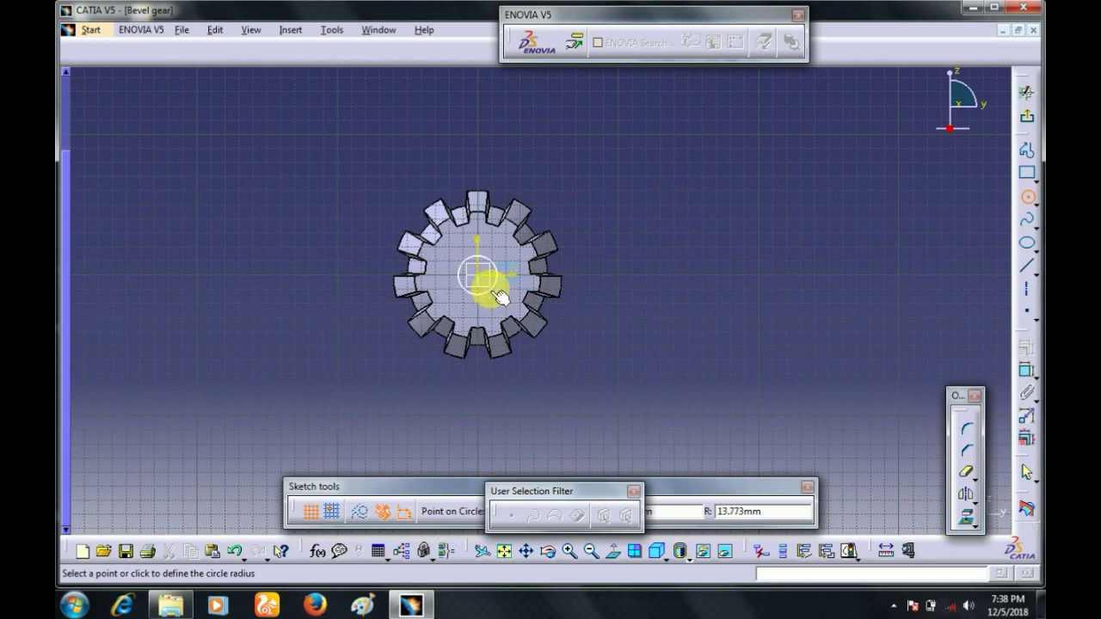
pyautogui.click(497, 295)
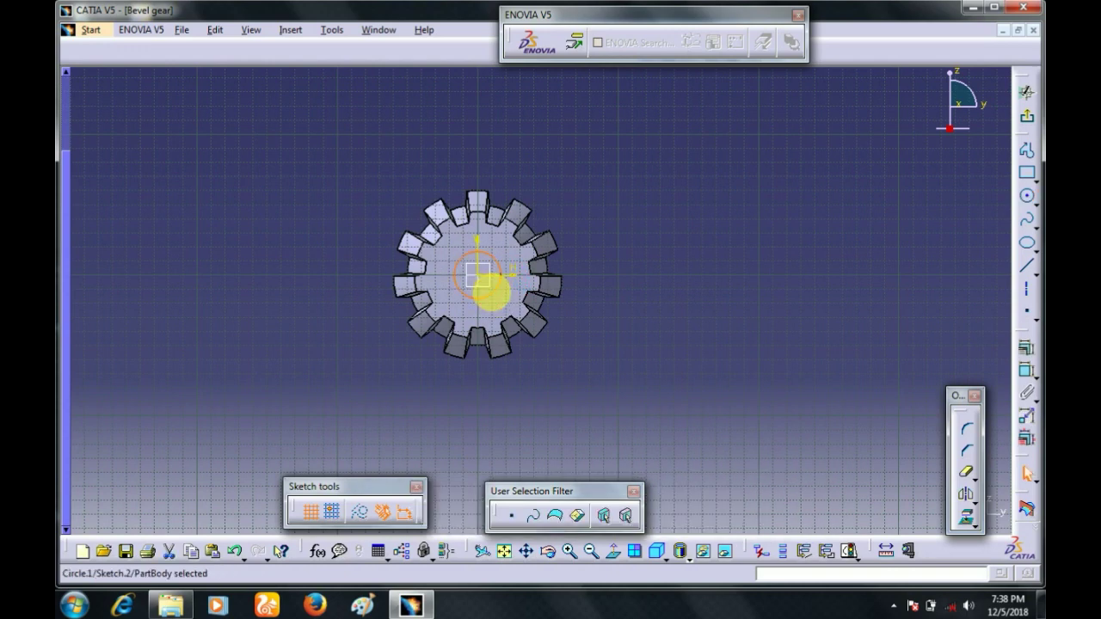
pyautogui.moveTo(602, 250); pyautogui.dragTo(811, 197, button='middle')
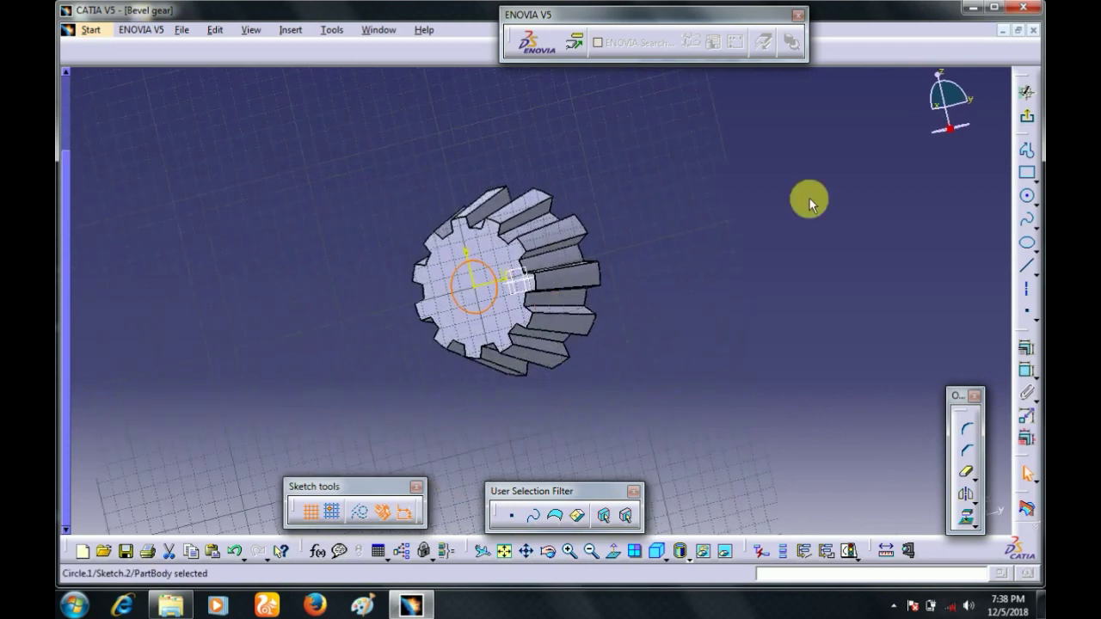
pyautogui.click(1020, 138)
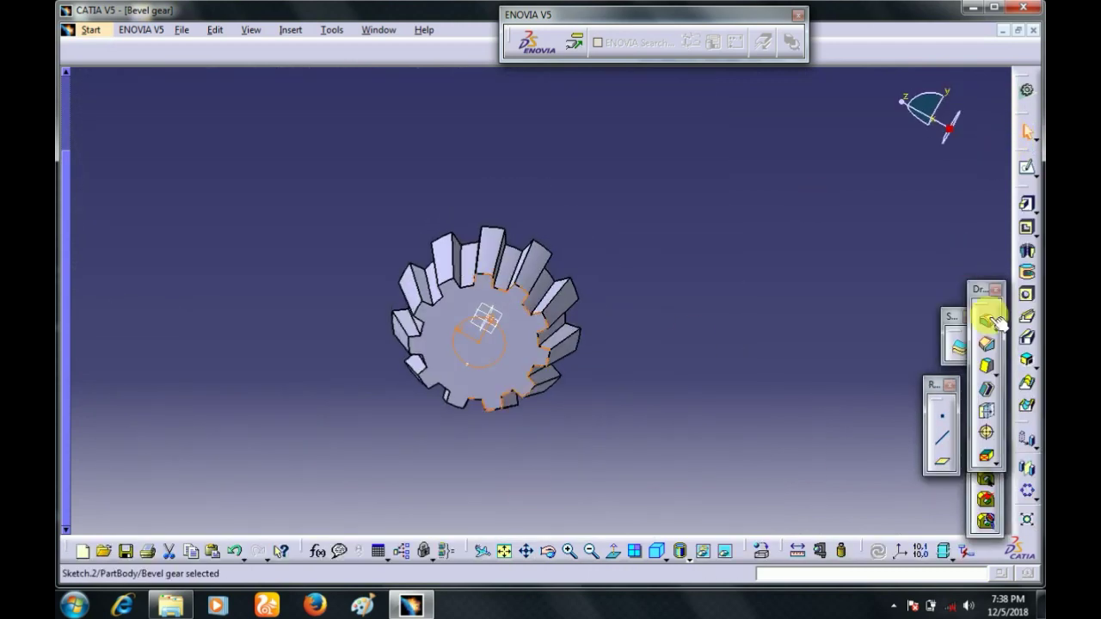
# Step: Reopen the bore sketch and draw a small keyway rectangle overlapping the upper edge of the circle
pyautogui.click(1027, 167)
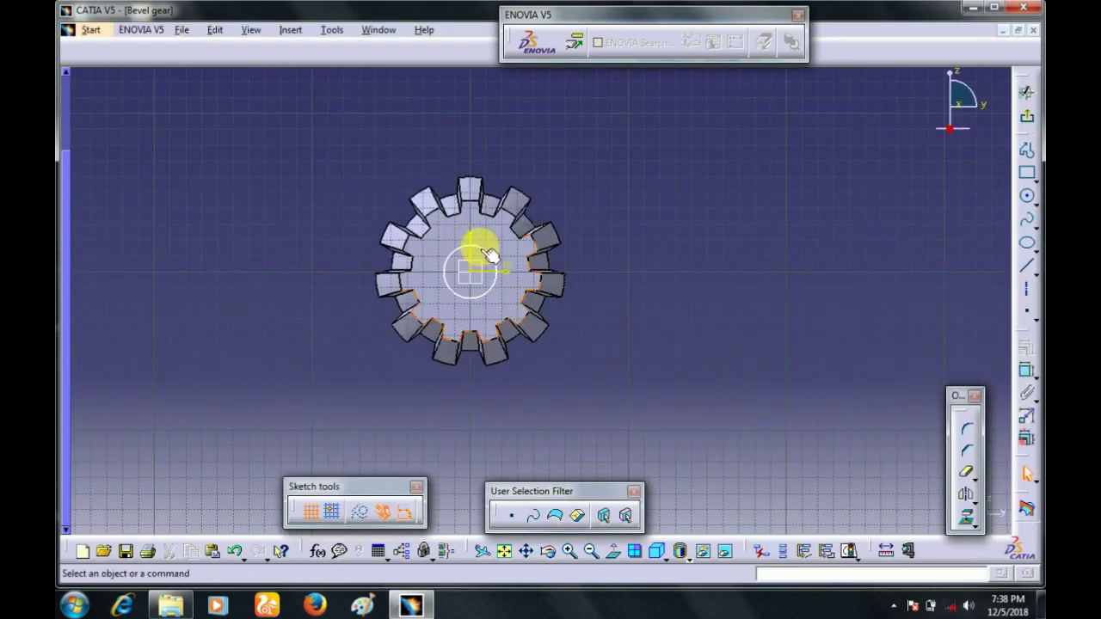
pyautogui.click(482, 249)
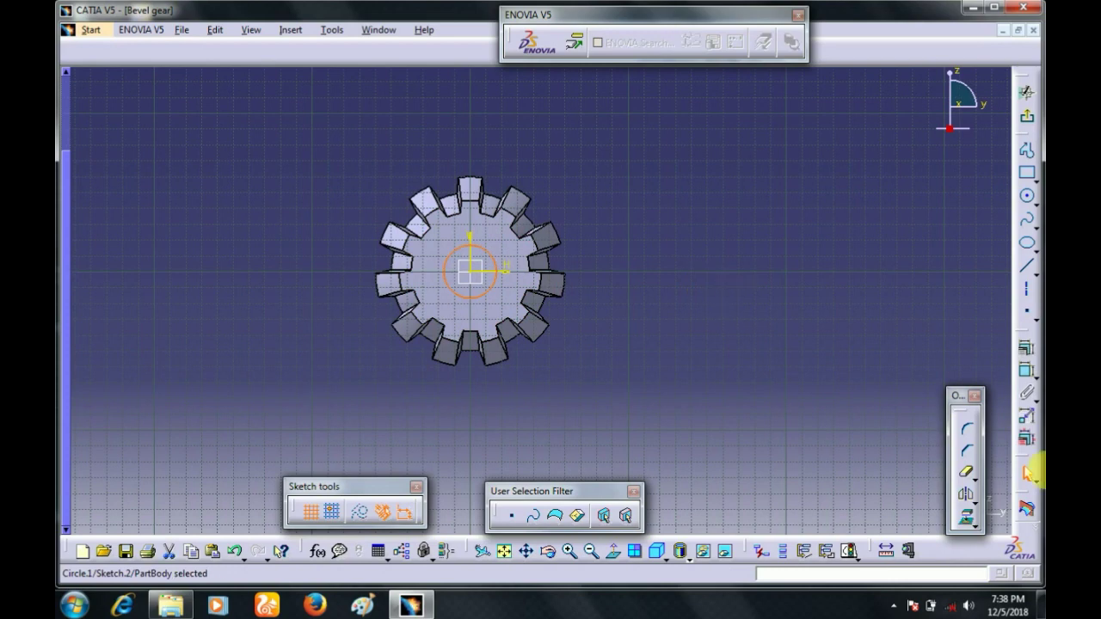
pyautogui.click(1027, 172)
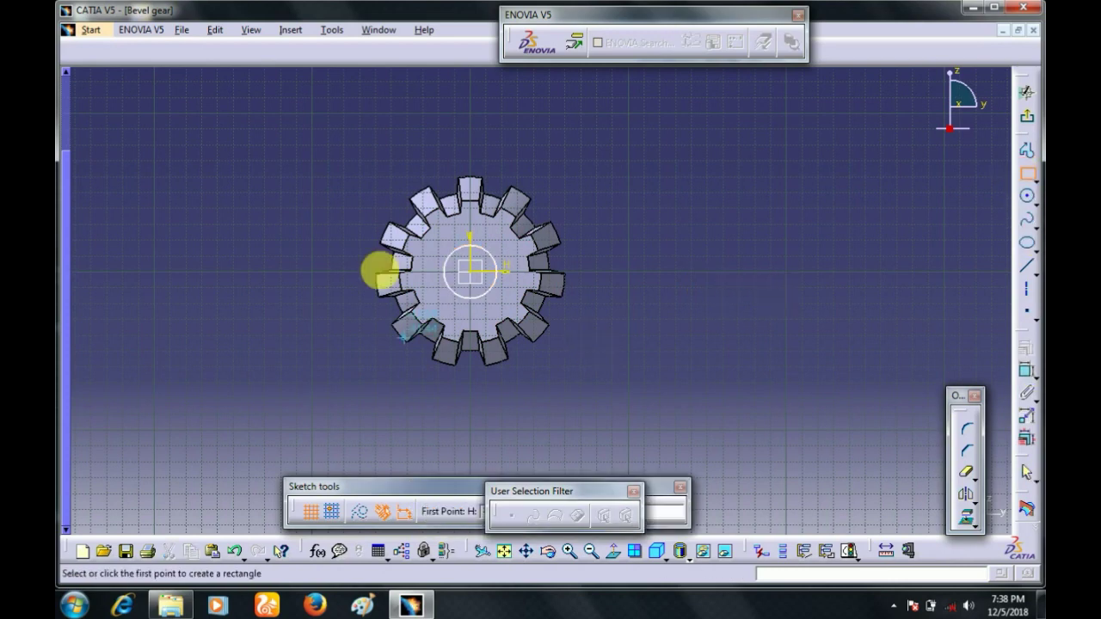
pyautogui.click(471, 249)
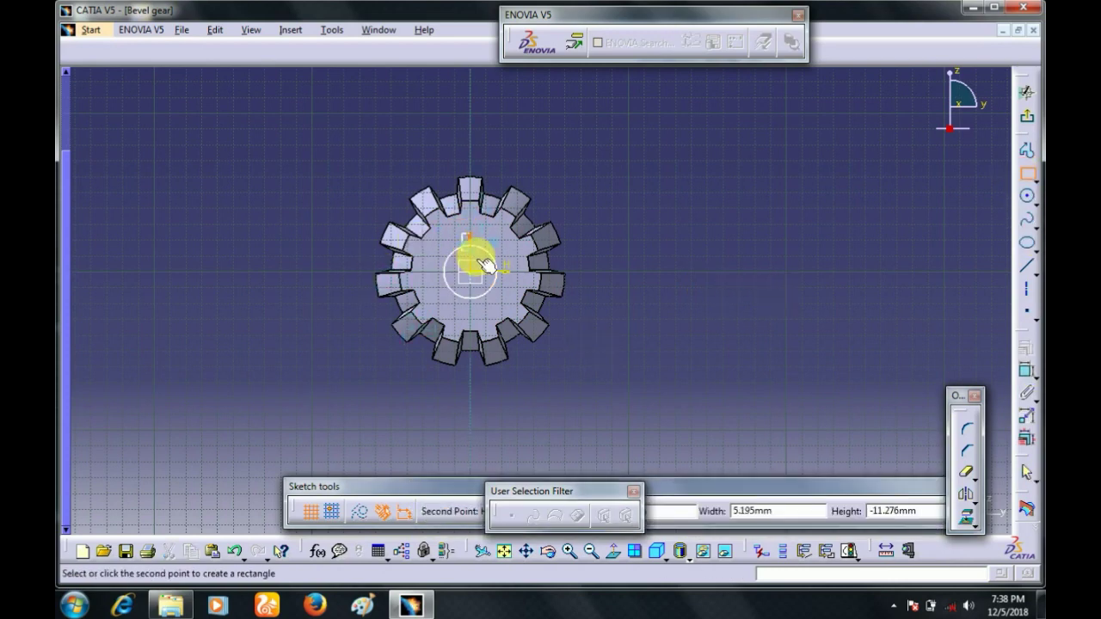
pyautogui.click(479, 257)
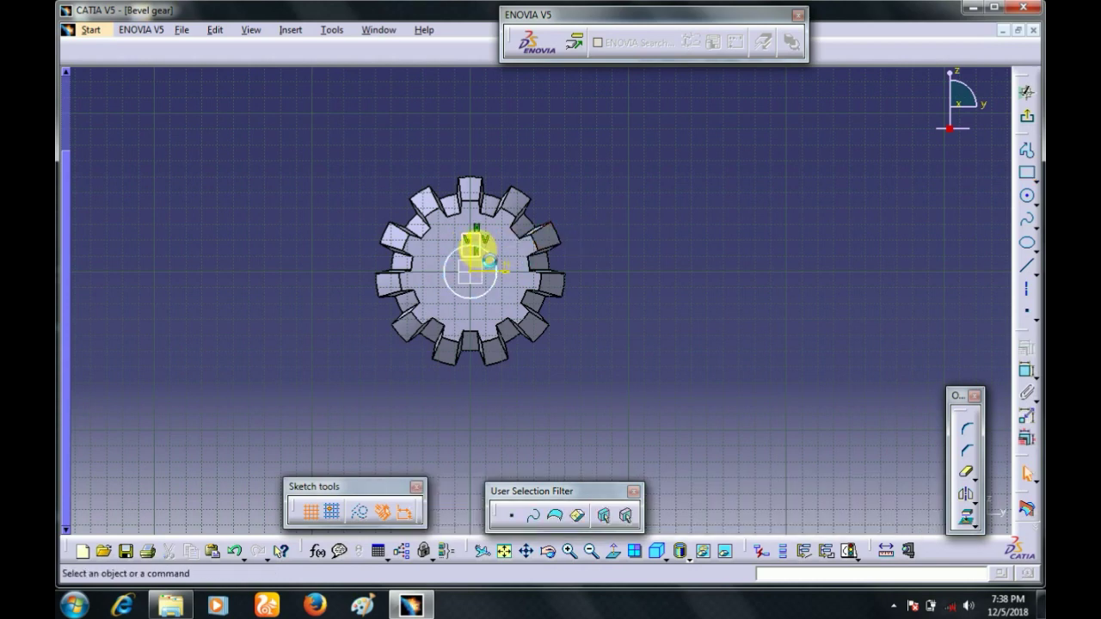
# Step: Constrain the rectangle's two vertical sides to be symmetric about the sketch's vertical axis
pyautogui.click(481, 244)
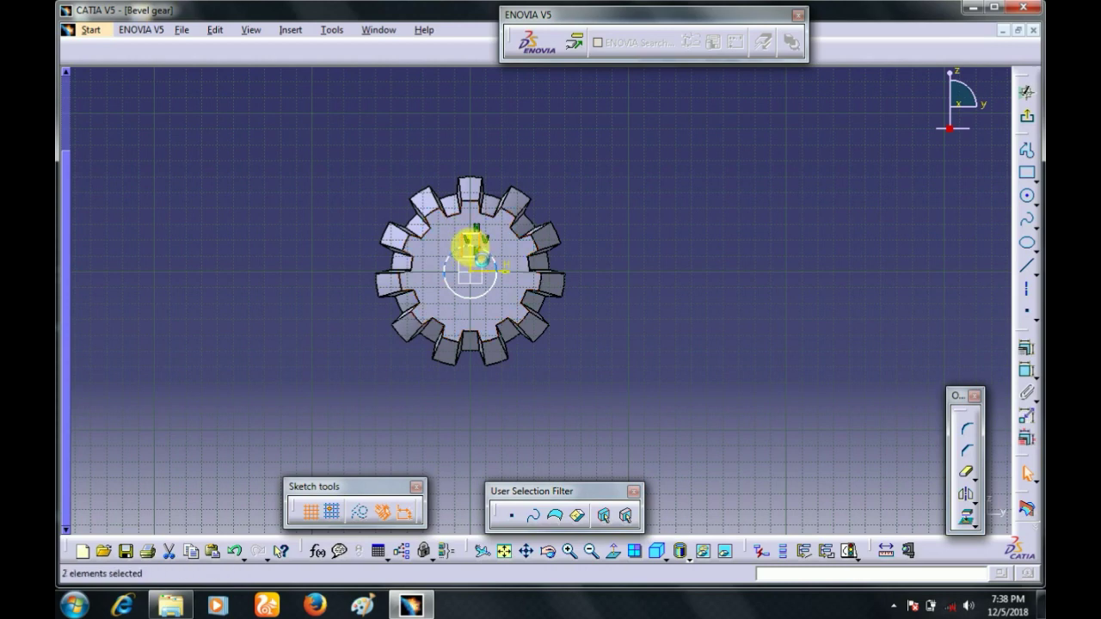
pyautogui.keyDown('ctrl'); pyautogui.click(479, 255); pyautogui.keyUp('ctrl')
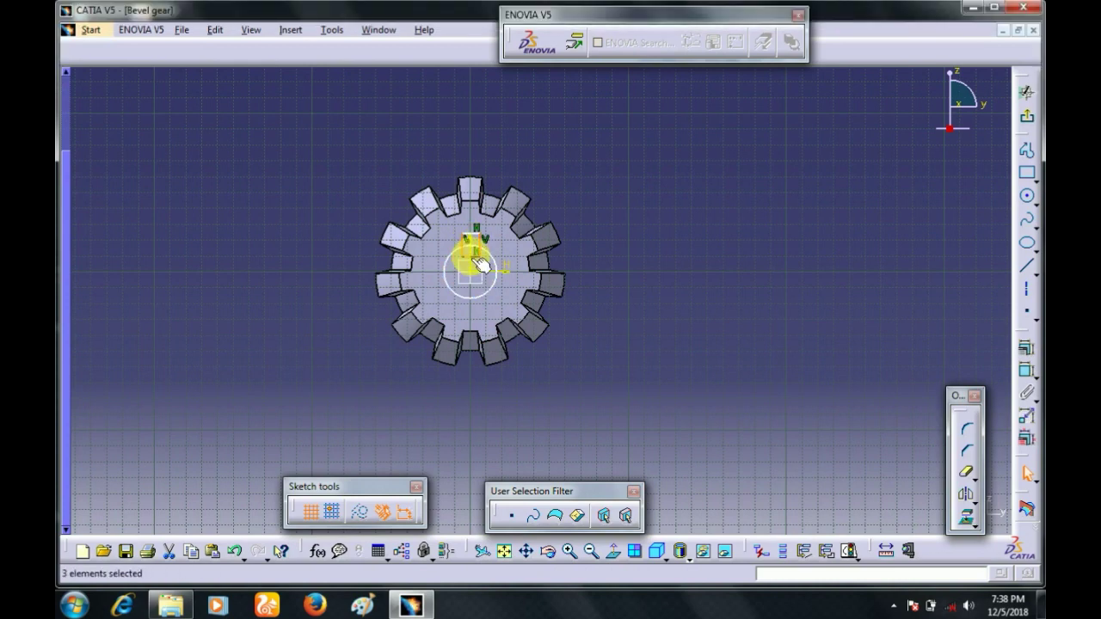
pyautogui.click(1027, 172)
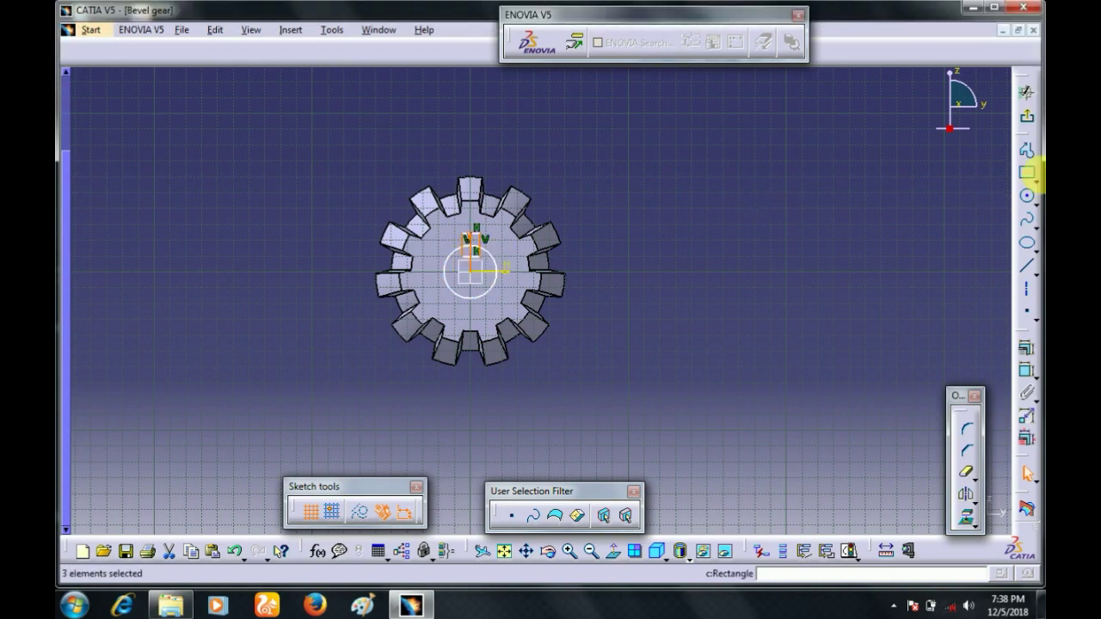
pyautogui.click(1025, 349)
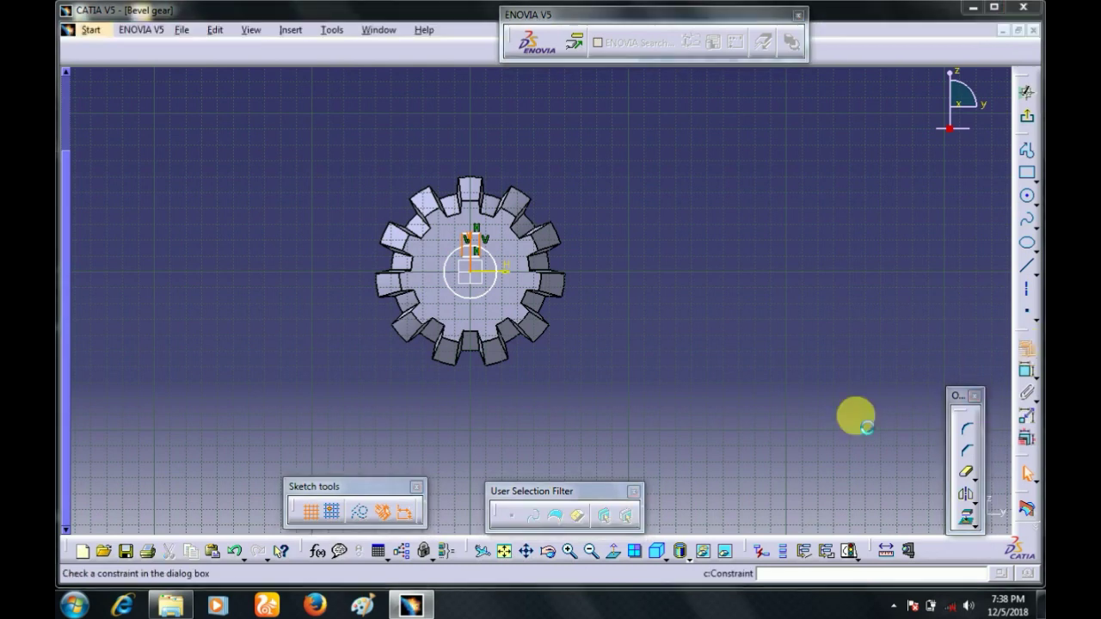
pyautogui.click(891, 510)
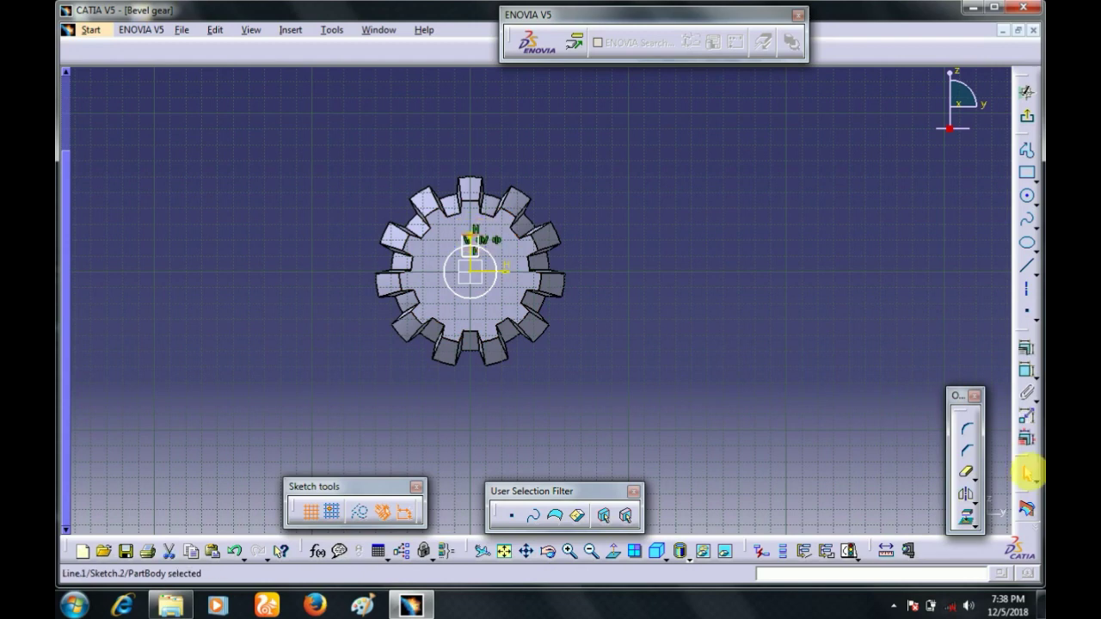
# Step: Quick Trim the overlapping segments of the circle and rectangle into one bore-and-keyway outline, and exit the sketch
pyautogui.click(965, 472)
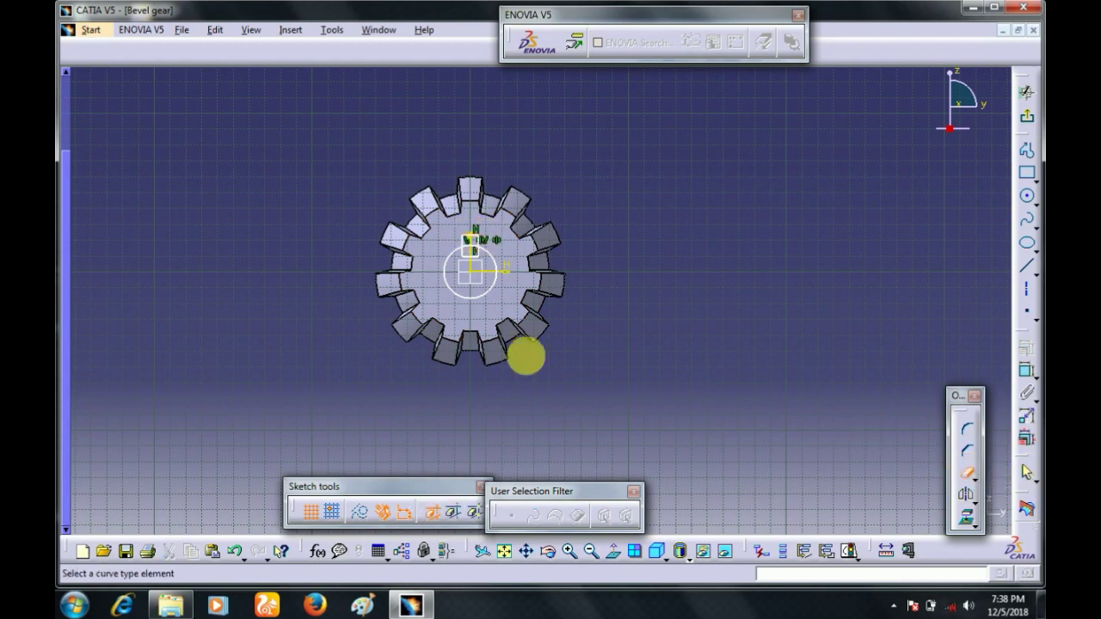
pyautogui.click(476, 249)
pyautogui.click(467, 244)
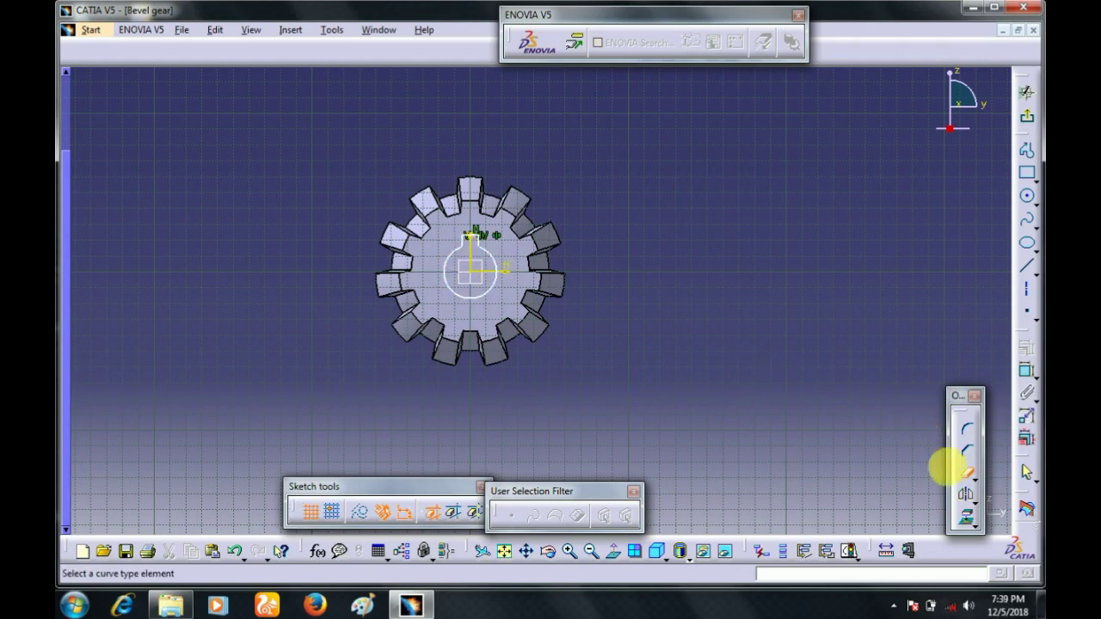
pyautogui.click(964, 473)
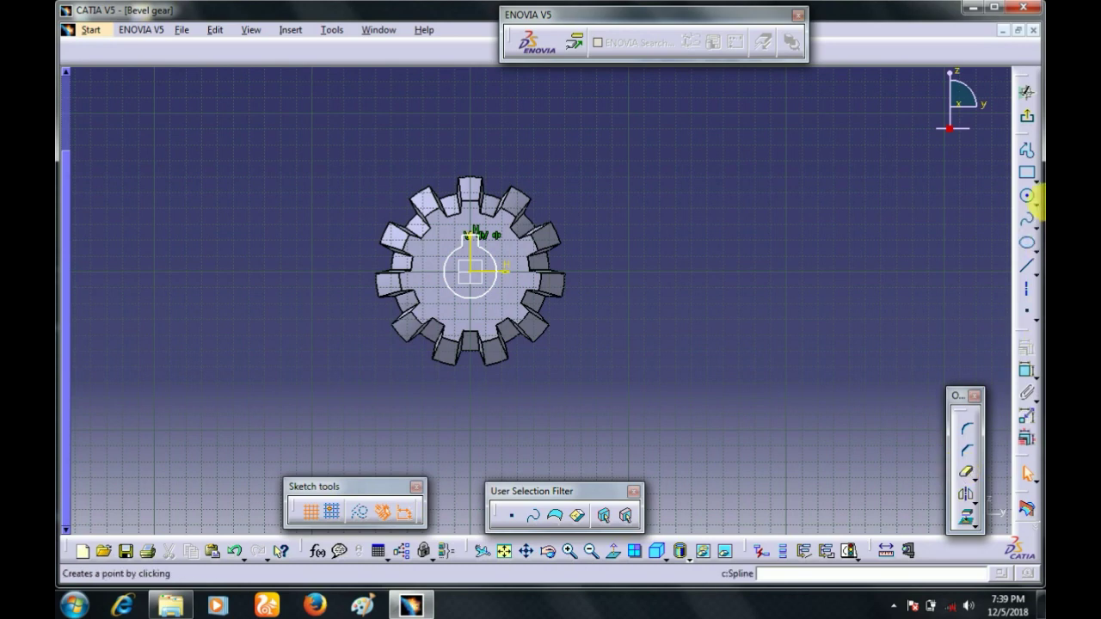
pyautogui.click(1026, 116)
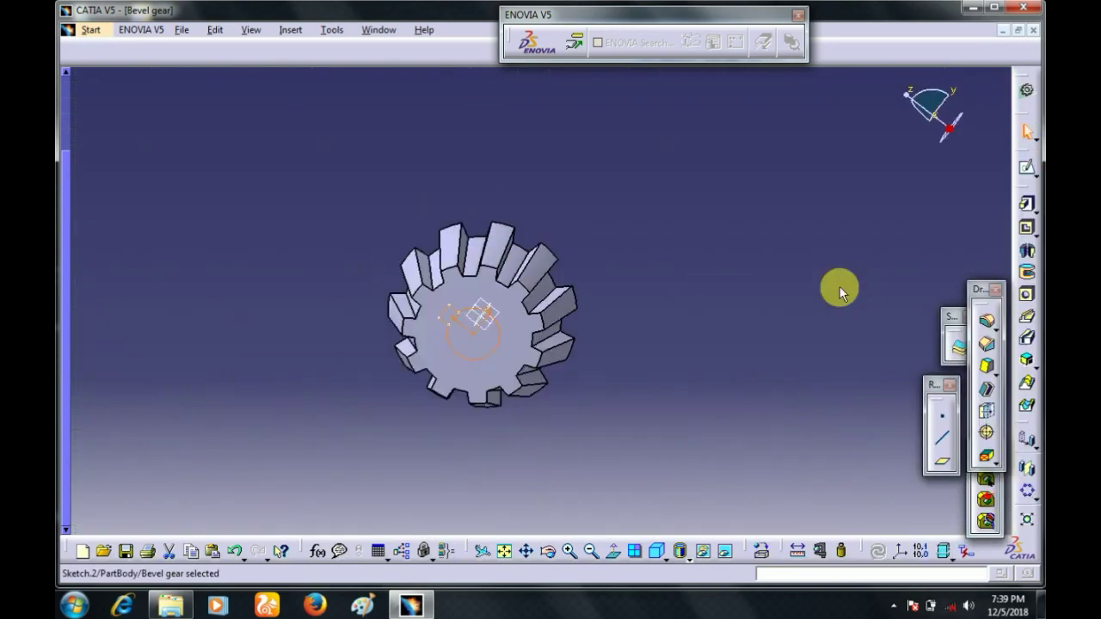
# Step: Pocket the bore-and-keyway sketch through the gear using the Up to next limit with a 0 mm offset
pyautogui.click(1026, 232)
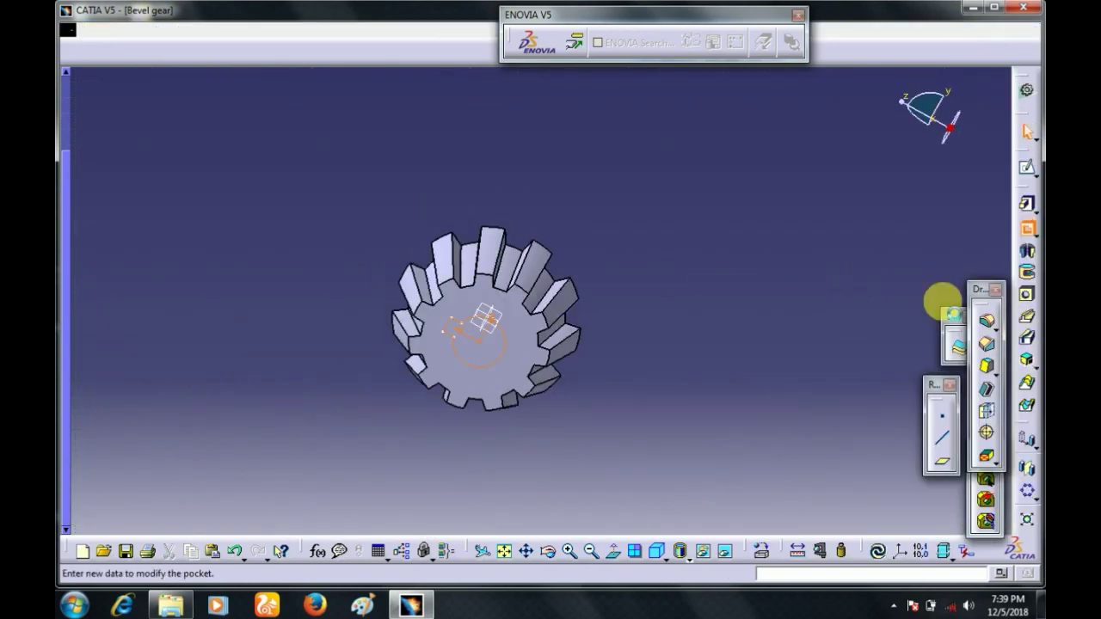
pyautogui.click(931, 307)
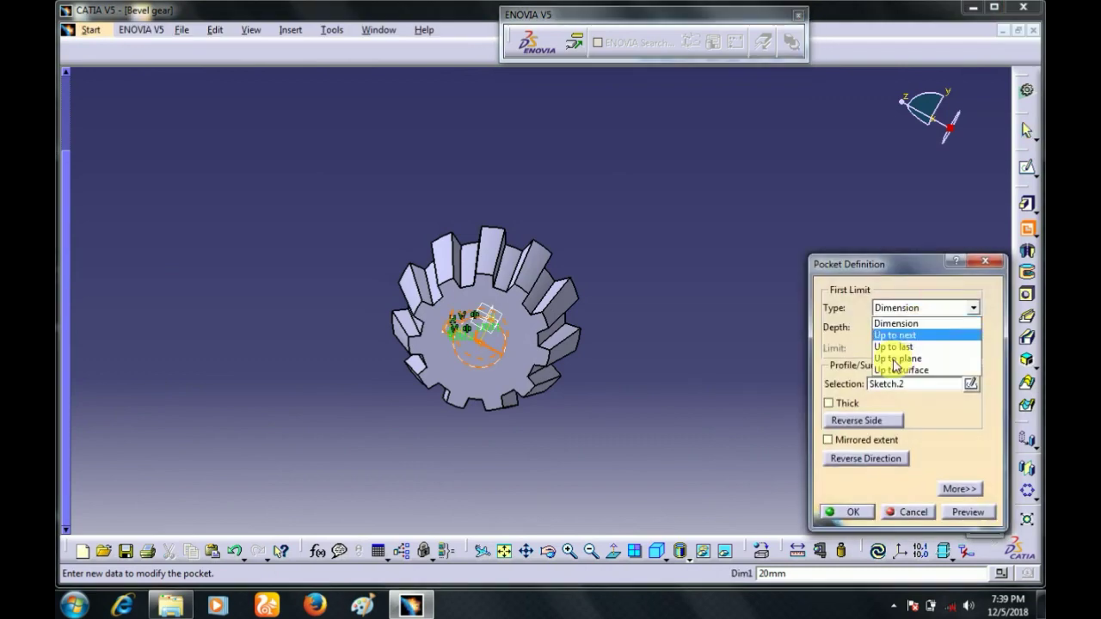
pyautogui.click(914, 344)
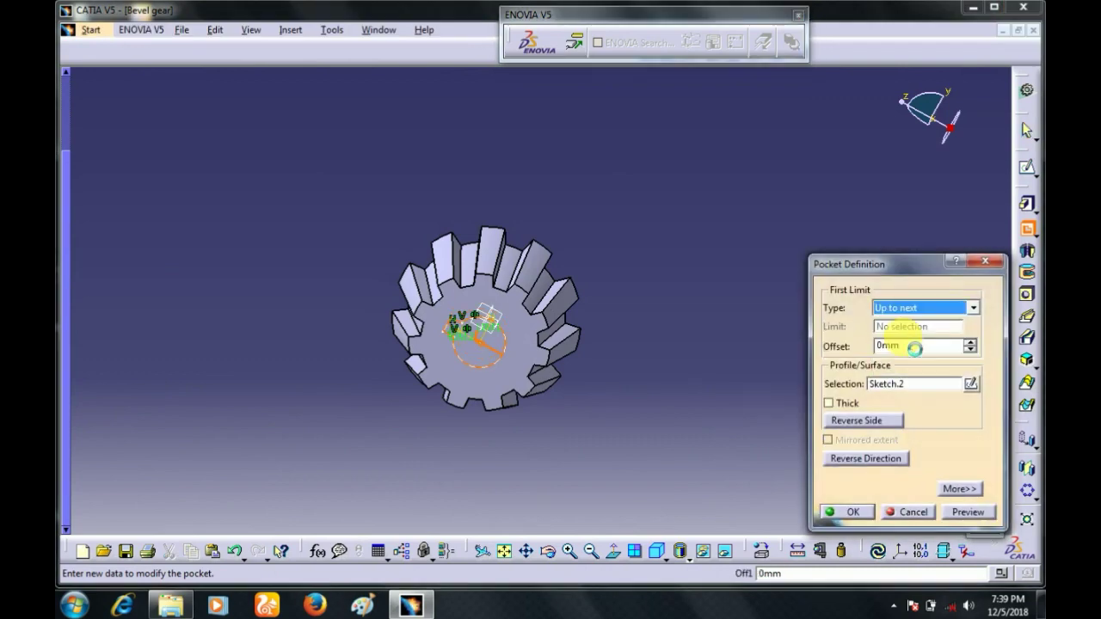
pyautogui.click(964, 513)
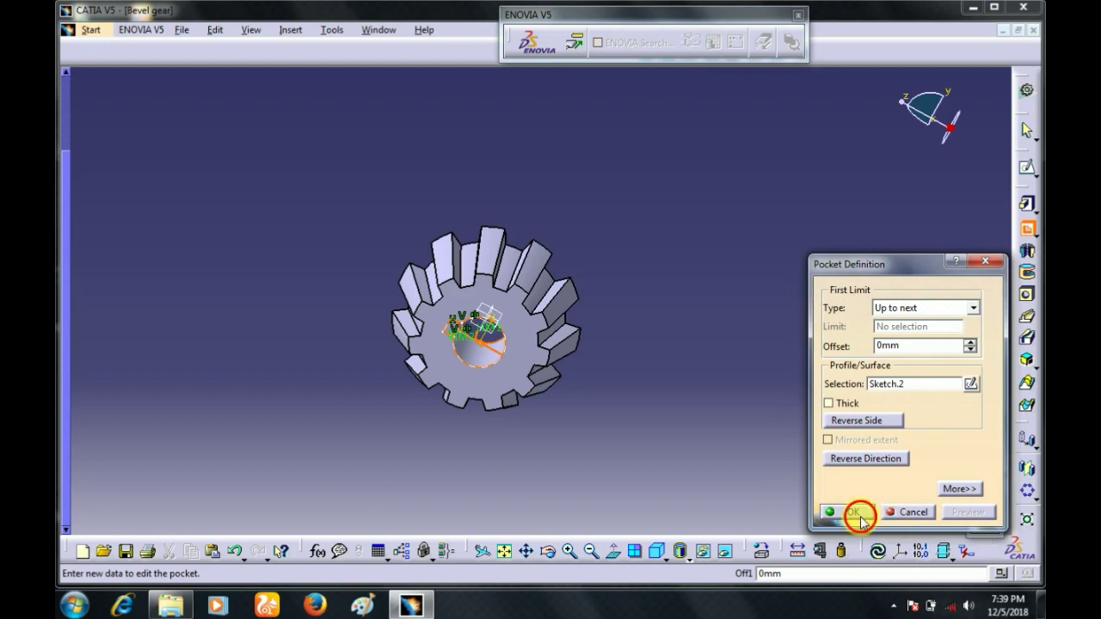
pyautogui.click(831, 512)
# Step: Save the part as a CATPart file named Bevel gear 1 in the Bevel gear folder
pyautogui.moveTo(628, 312); pyautogui.dragTo(646, 392, button='middle')
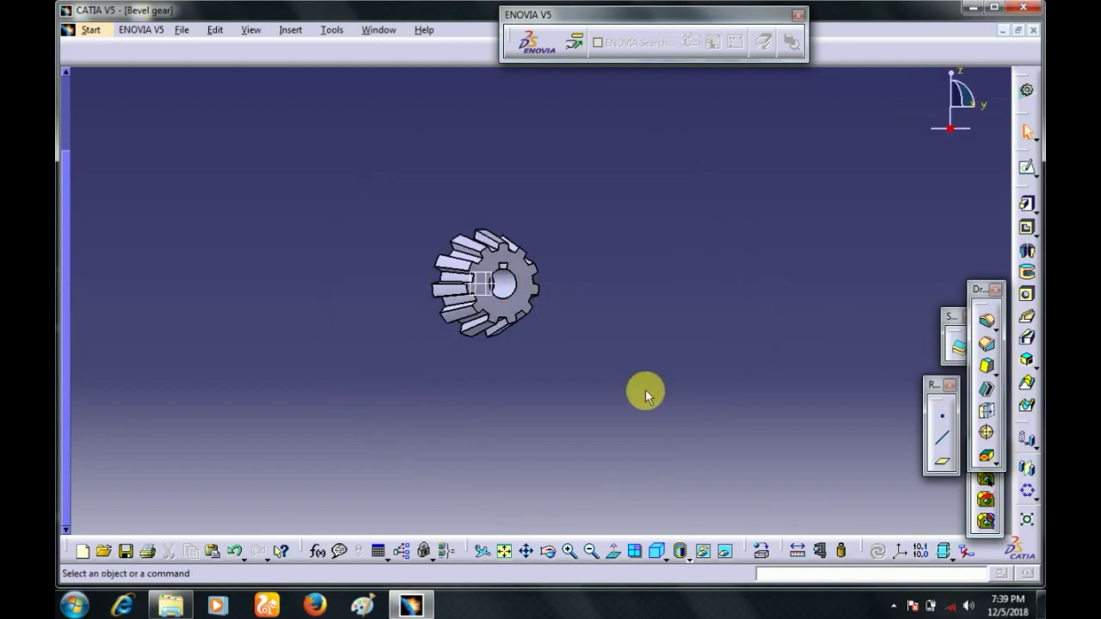
pyautogui.hotkey('ctrl', 's')
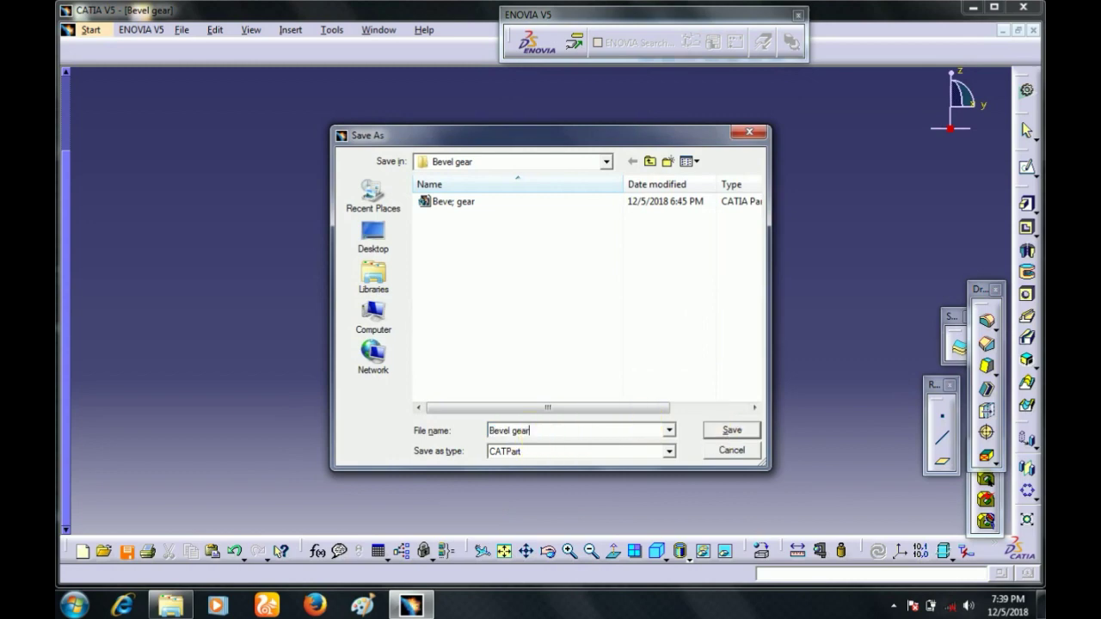
pyautogui.click(733, 432)
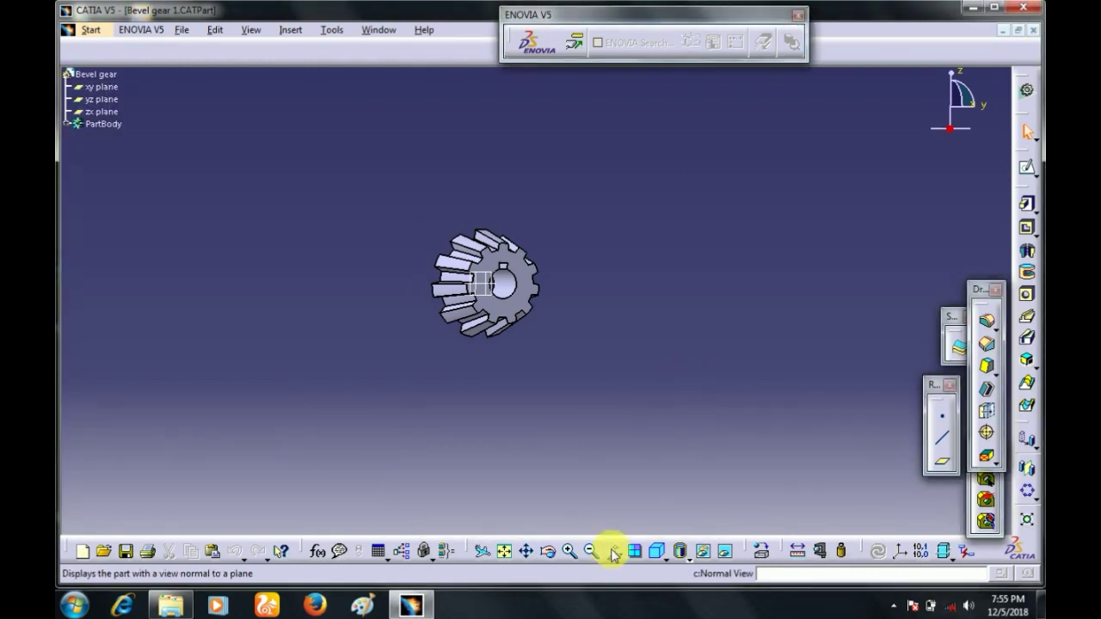
# Step: Switch the display to shading with material and apply Brass from the Metal materials to the gear body
pyautogui.click(688, 560)
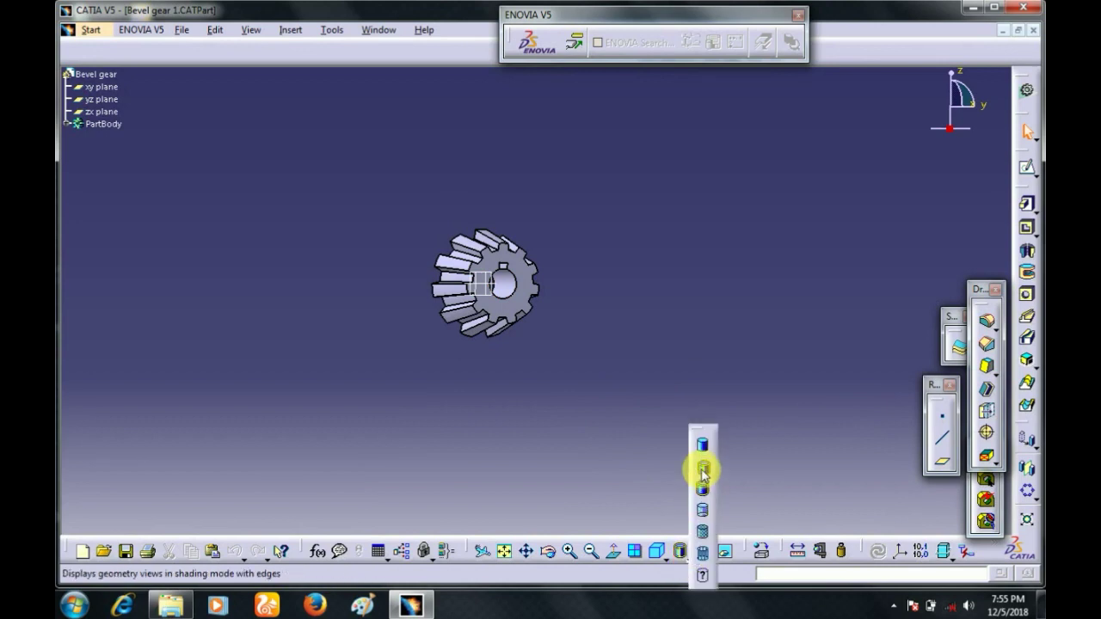
pyautogui.click(706, 537)
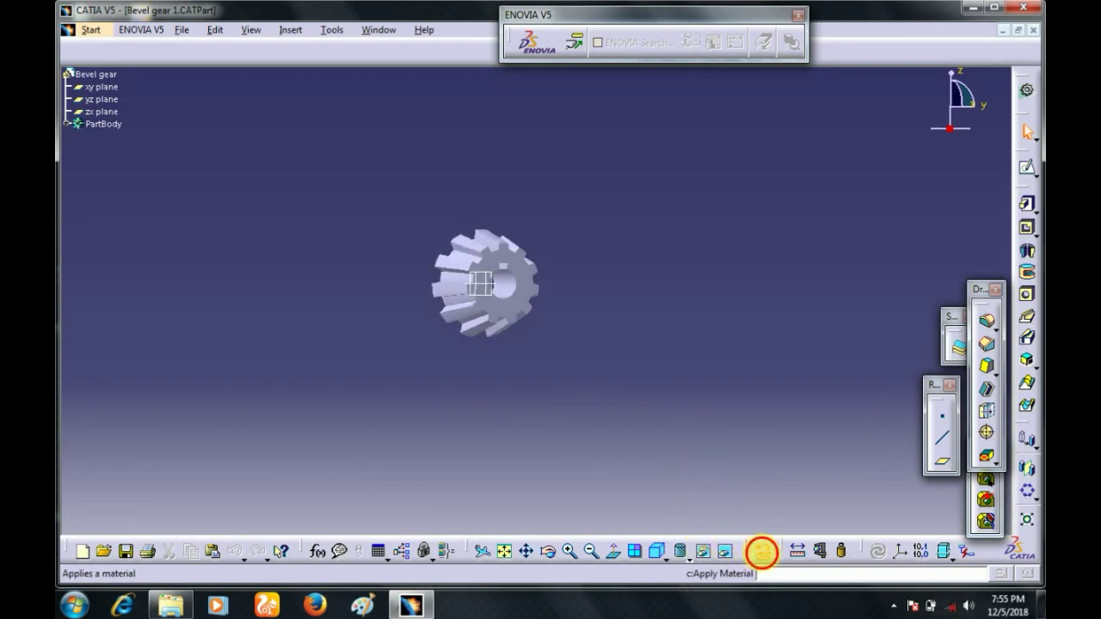
pyautogui.click(762, 551)
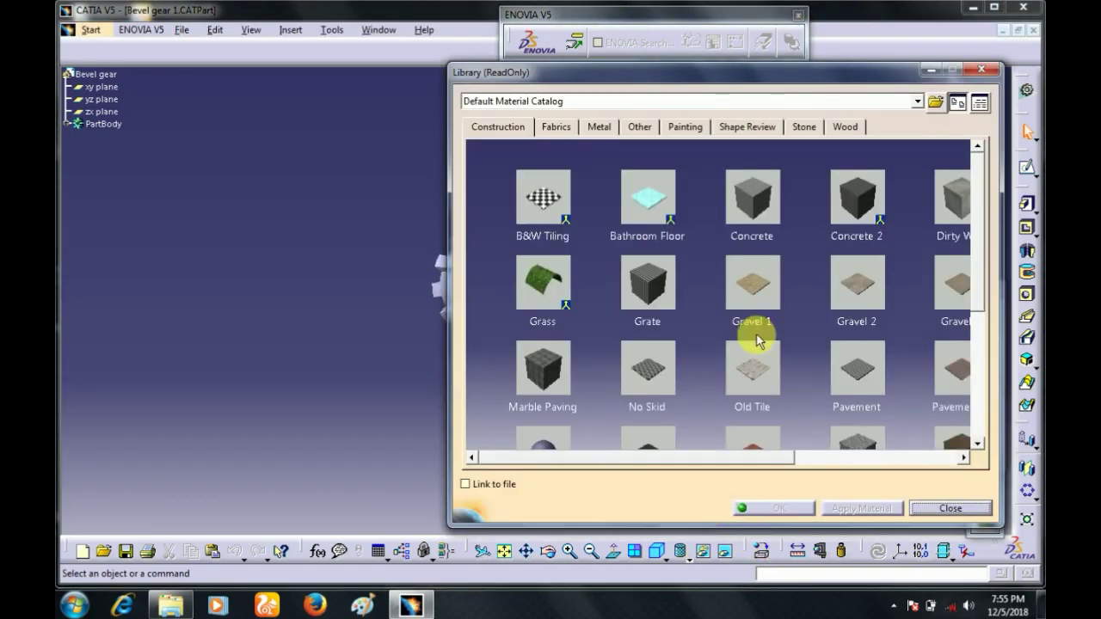
pyautogui.click(555, 128)
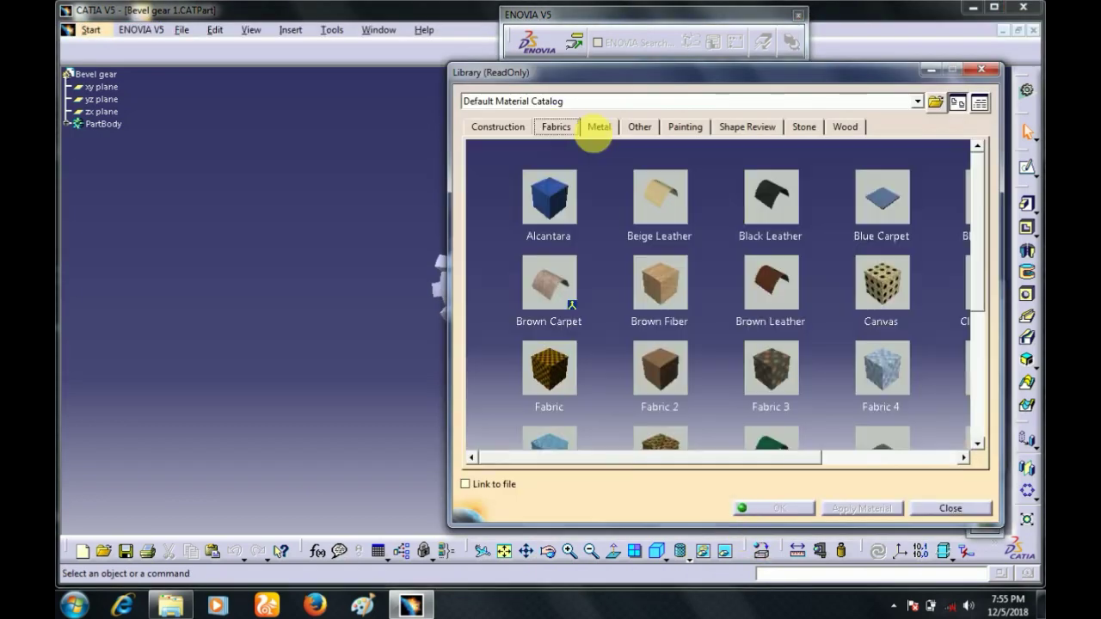
pyautogui.click(600, 127)
pyautogui.click(688, 202)
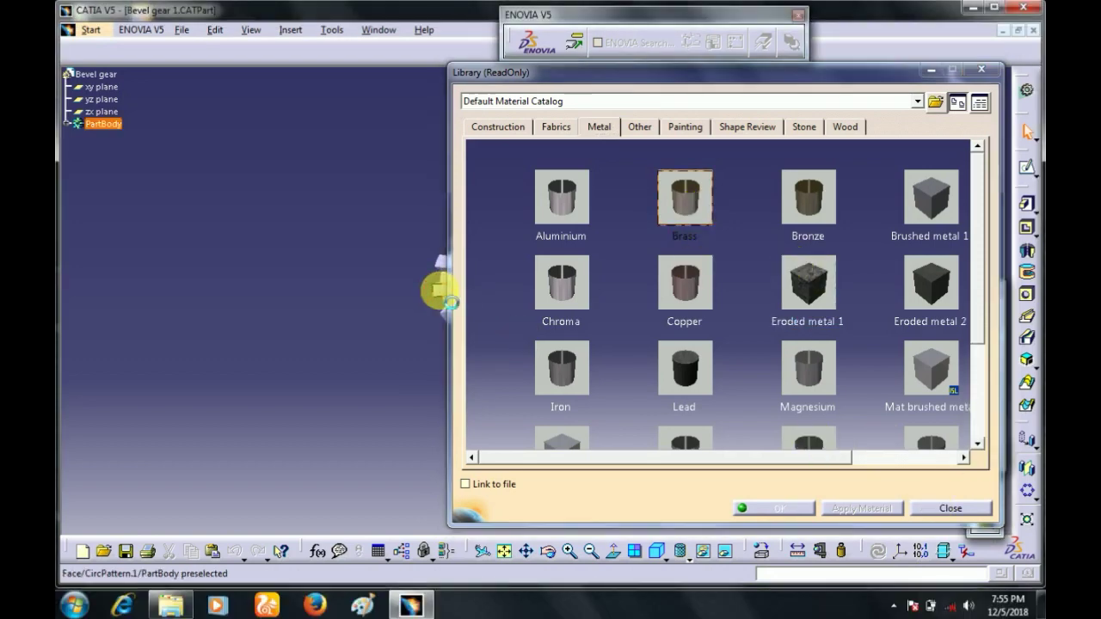
pyautogui.click(438, 290)
pyautogui.moveTo(651, 80); pyautogui.dragTo(683, 79)
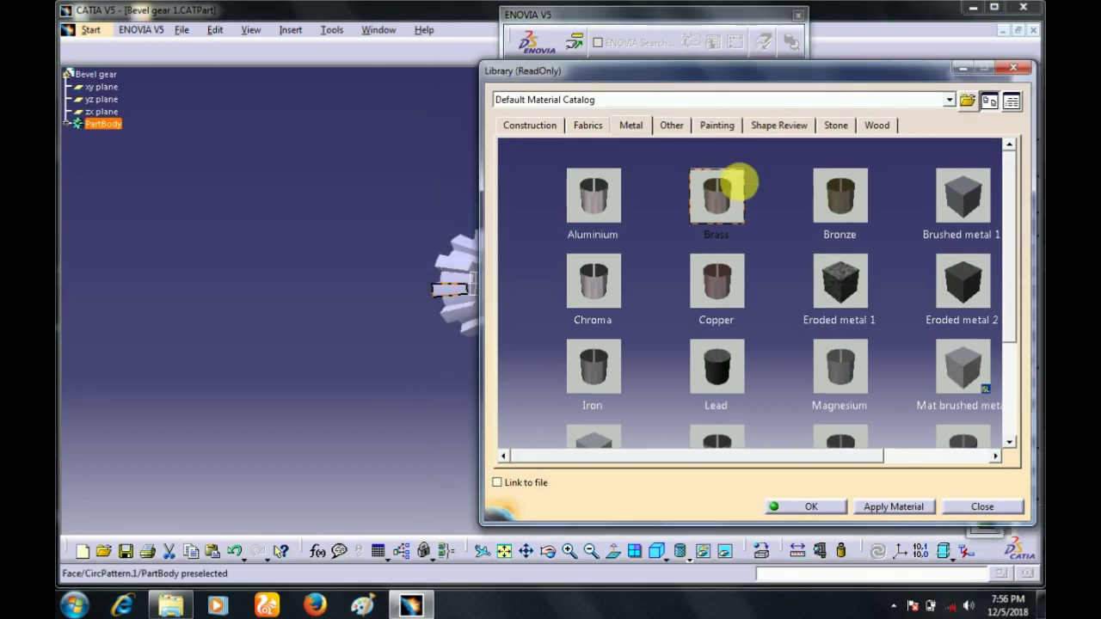
pyautogui.click(891, 509)
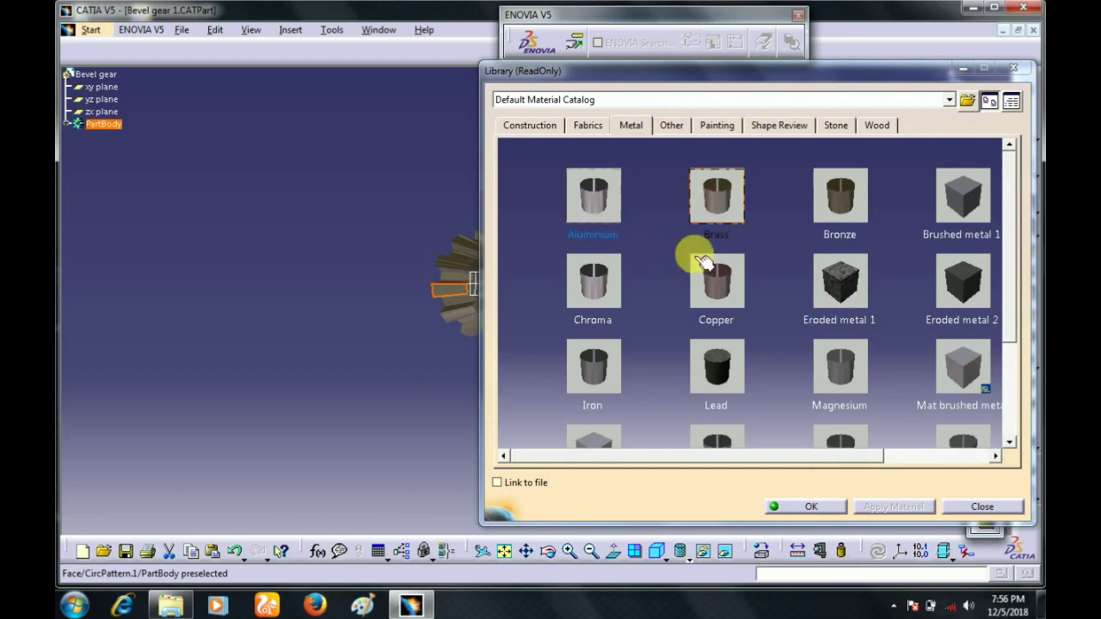
pyautogui.click(832, 506)
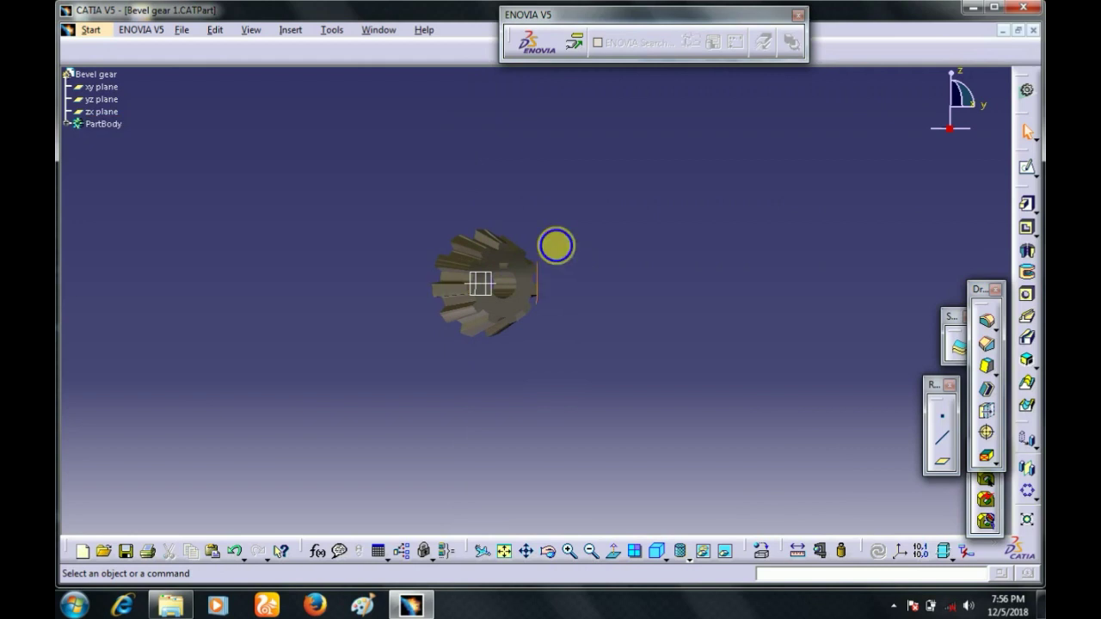
# Step: Hide the xy, yz and zx reference planes
pyautogui.moveTo(556, 246); pyautogui.dragTo(653, 322, button='middle')
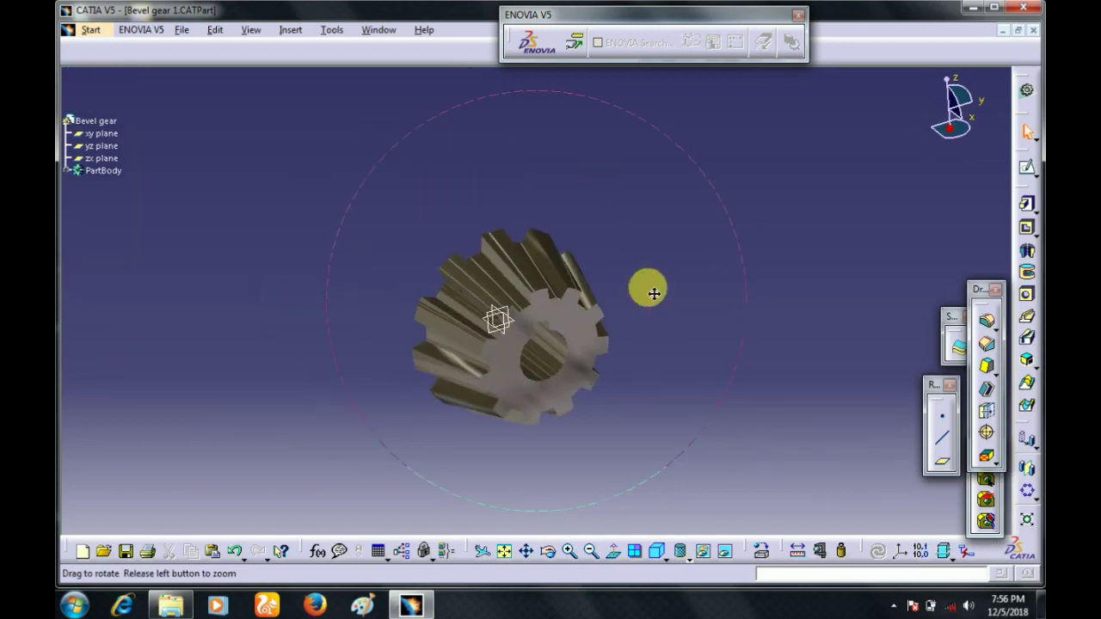
pyautogui.moveTo(658, 274); pyautogui.dragTo(656, 551, button='middle')
pyautogui.click(657, 556)
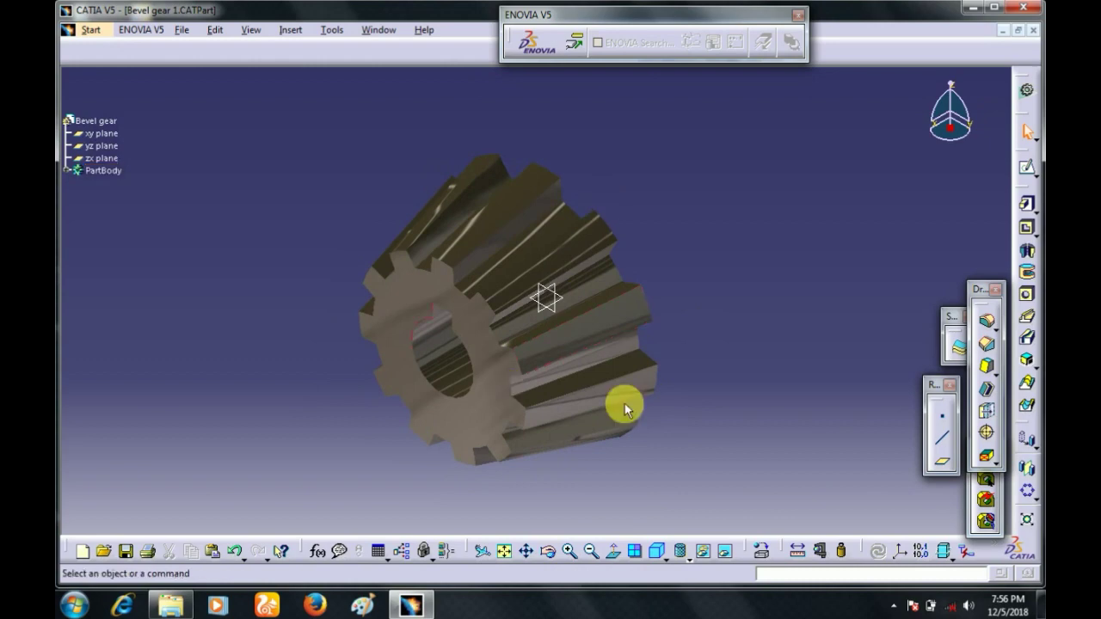
pyautogui.click(108, 133)
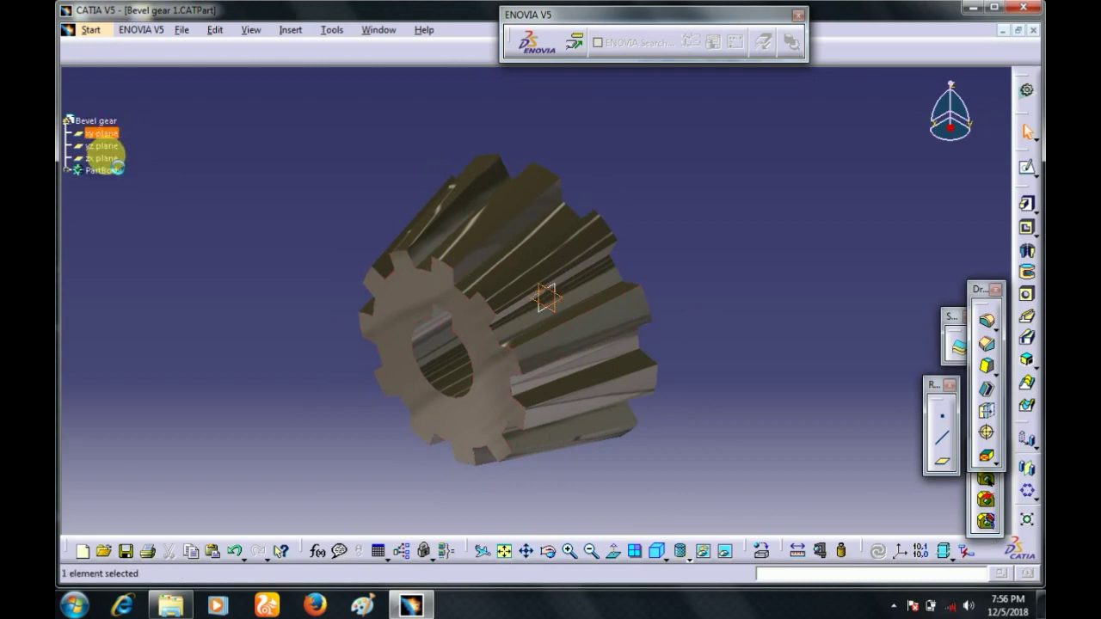
pyautogui.rightClick(104, 158)
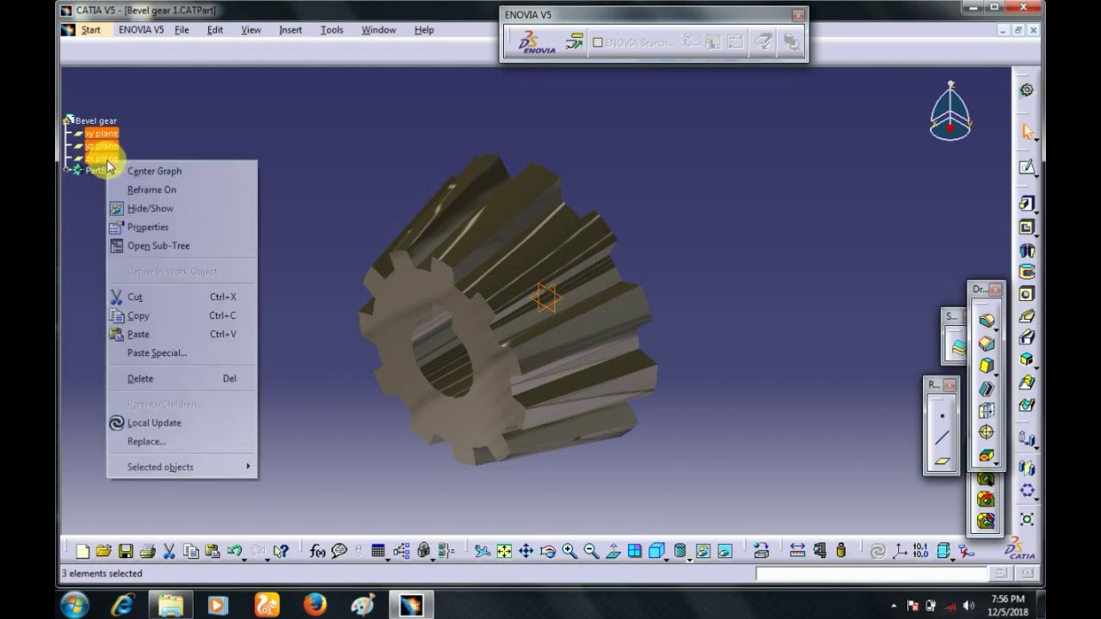
pyautogui.click(155, 208)
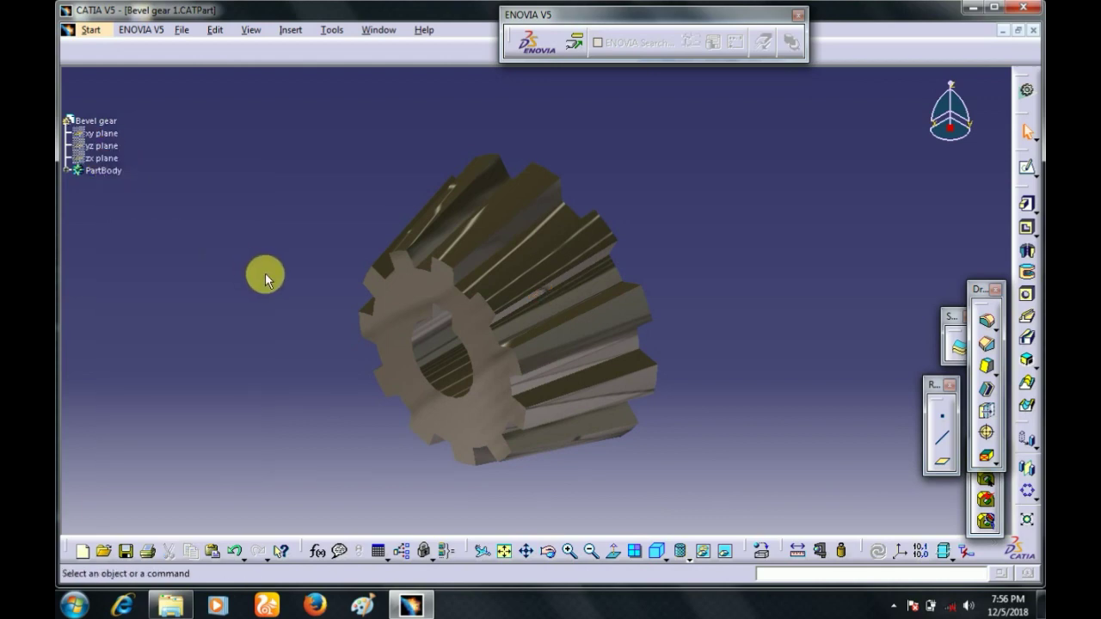